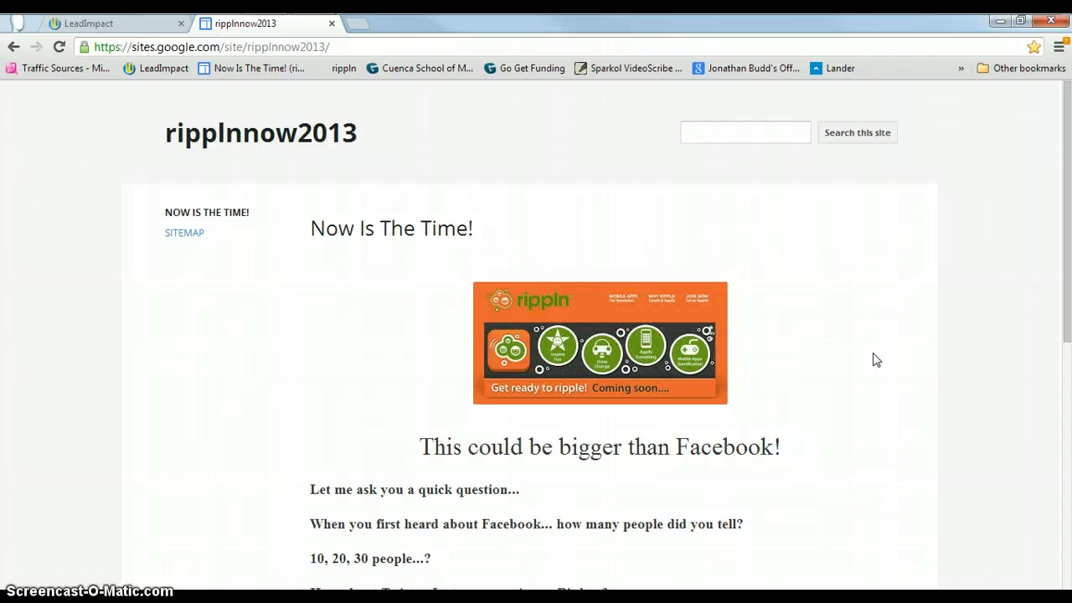
Review the ripplnnow2013 Google Sites page content by scrolling through it.
left_click(769, 325)
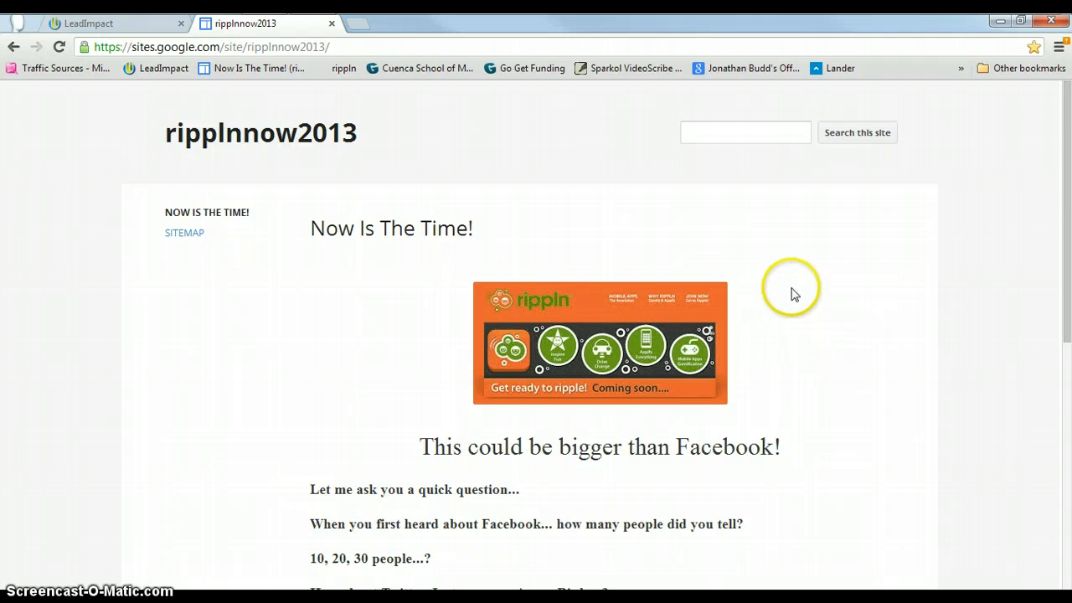
scroll(794, 294, "down", 3)
scroll(794, 294, "up", 3)
left_click(849, 271)
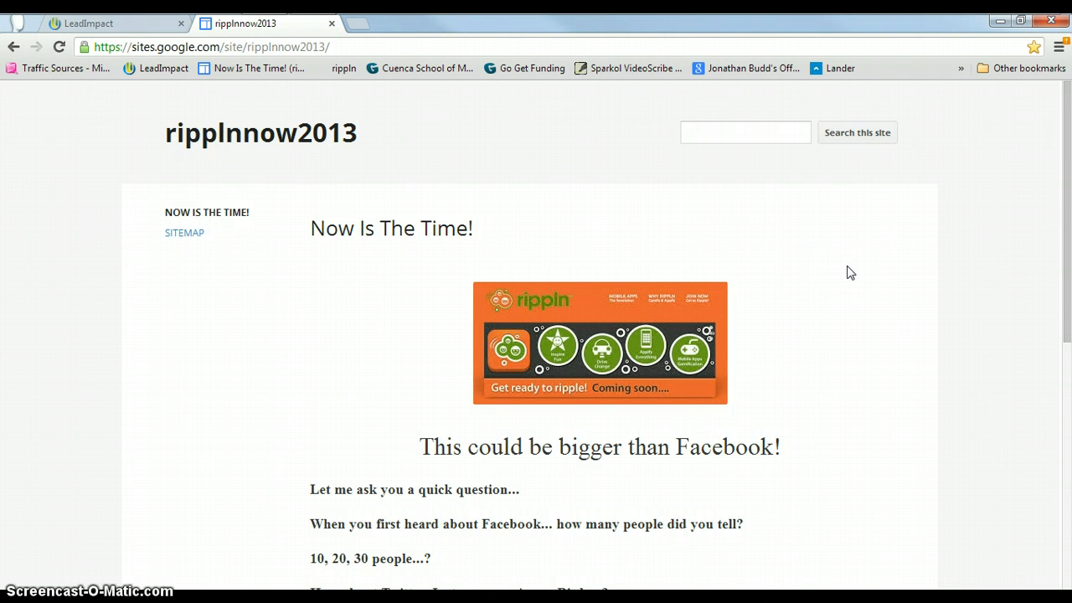
scroll(849, 272, "down", 7)
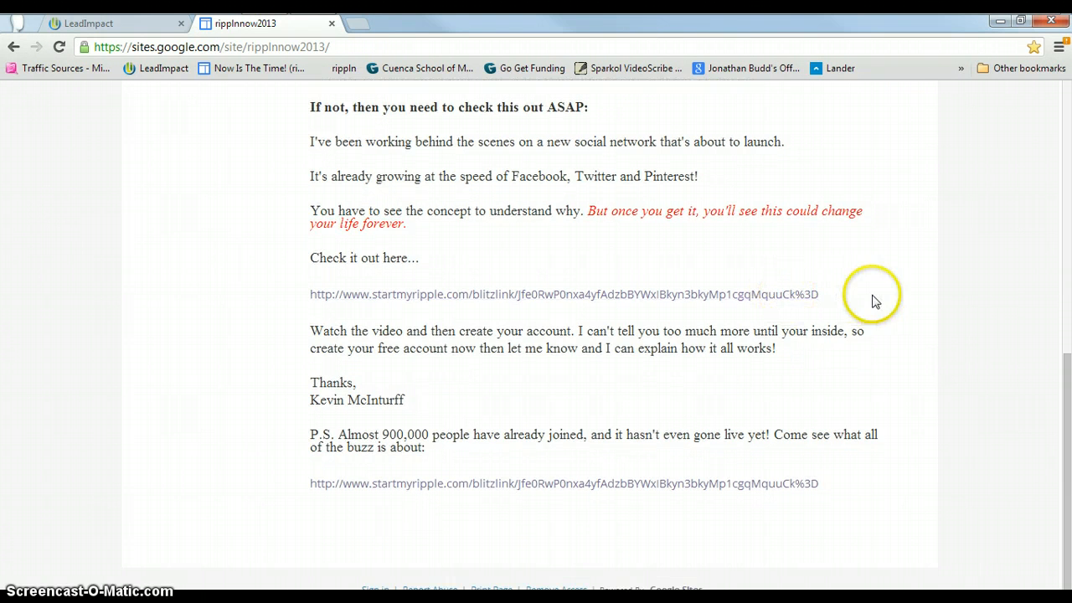
scroll(874, 301, "up", 8)
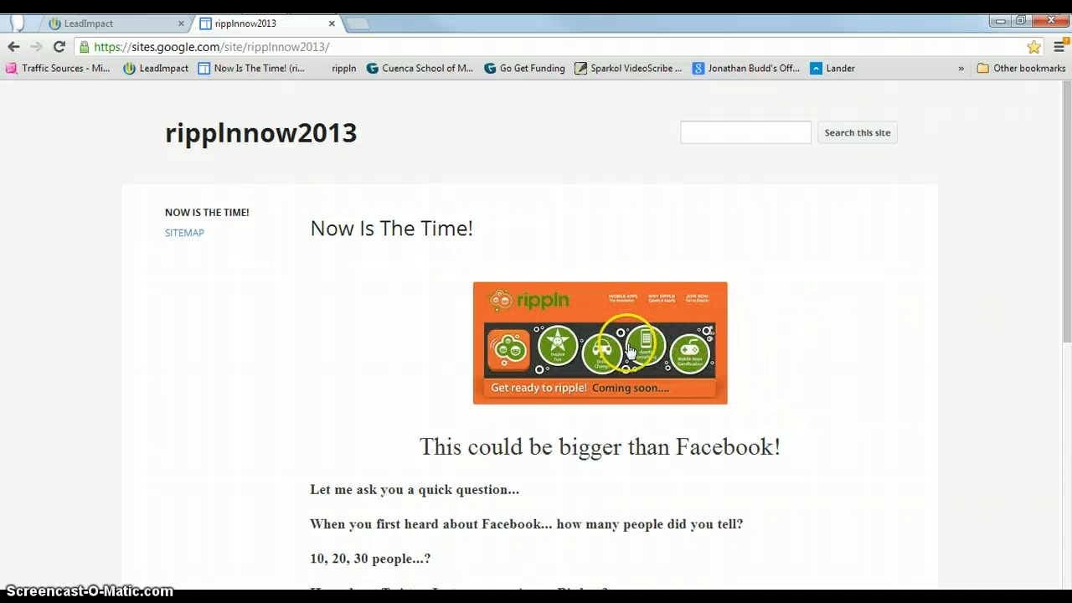
scroll(629, 350, "down", 3)
scroll(629, 351, "up", 3)
left_click(843, 287)
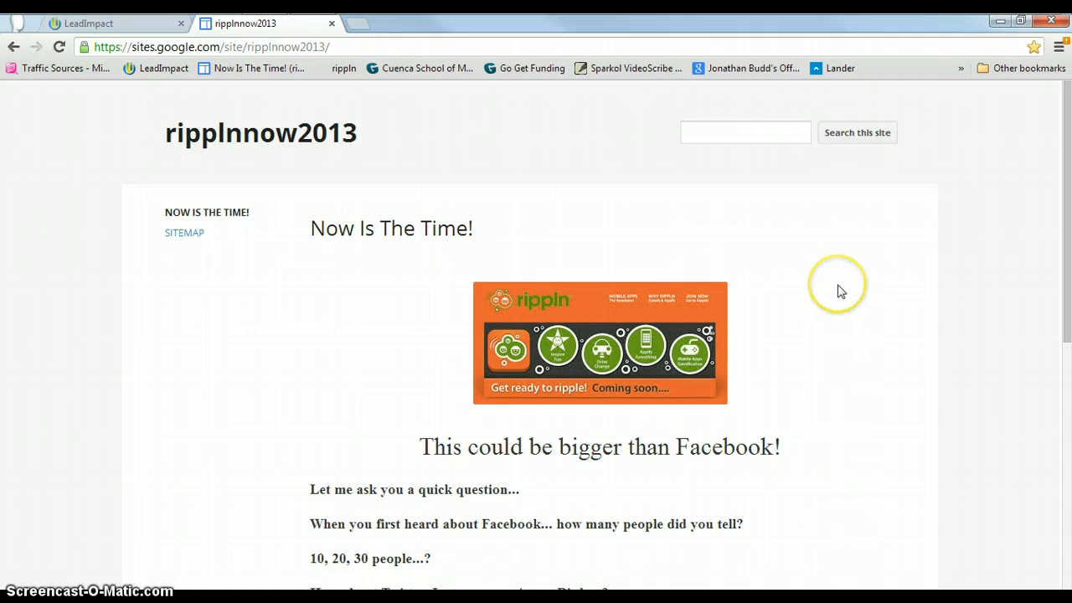
Switch to the LeadImpact advertisers site and open its advertiser login page.
left_click(88, 25)
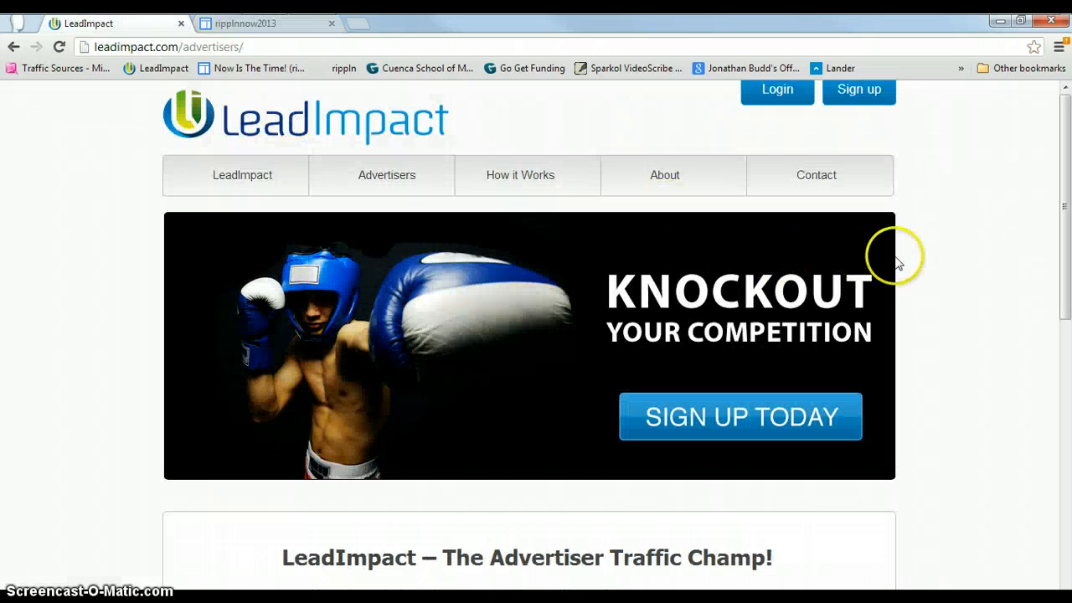
left_click(971, 220)
left_click(953, 209)
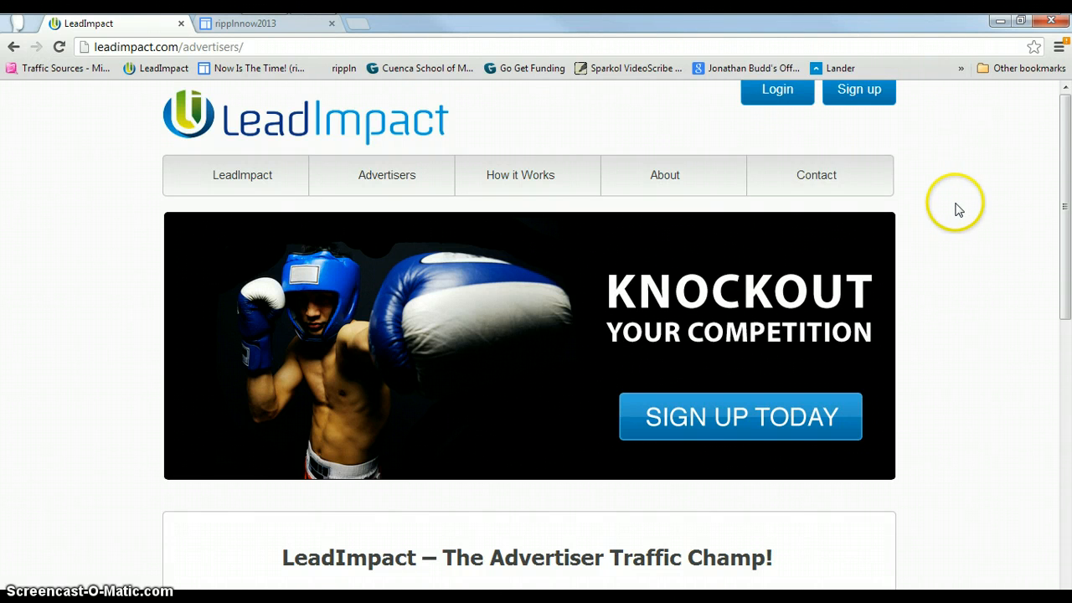
left_click(771, 94)
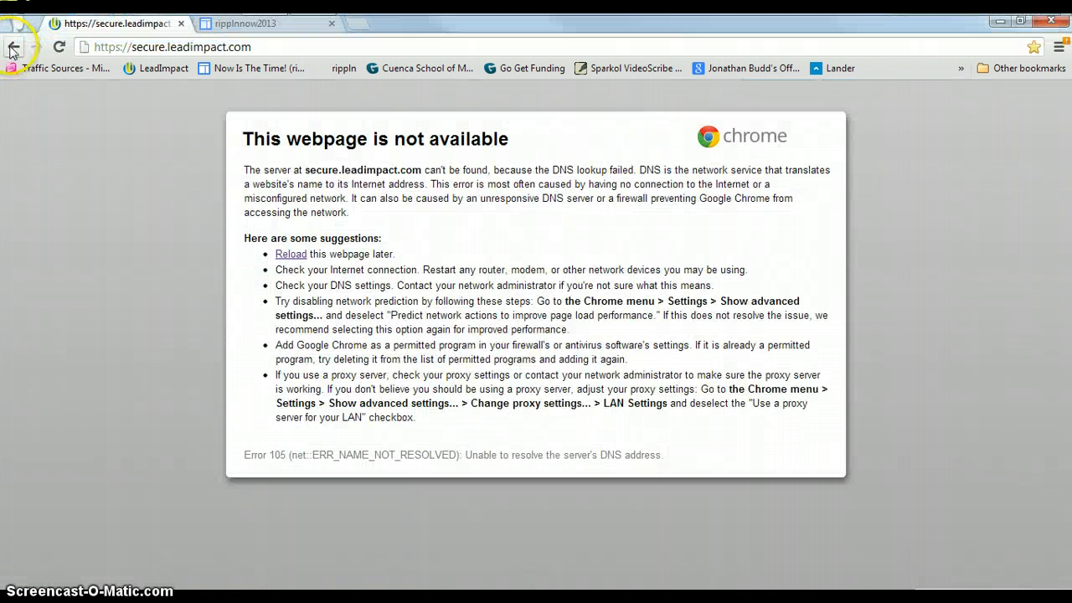
left_click(13, 47)
left_click(769, 98)
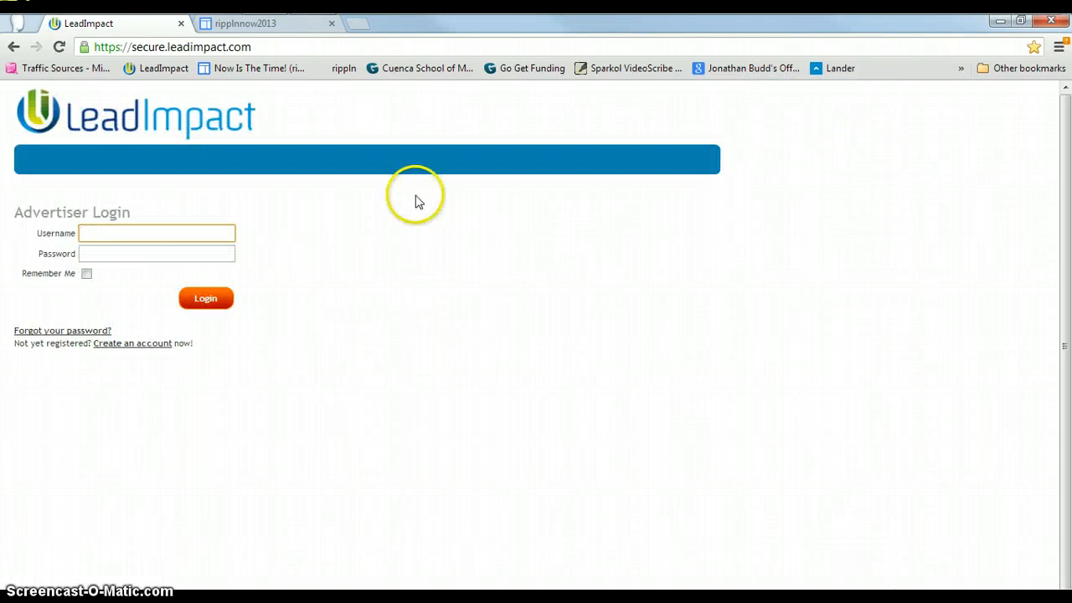
Log in to LeadImpact with the saved username e-mail and the account password.
left_click(172, 232)
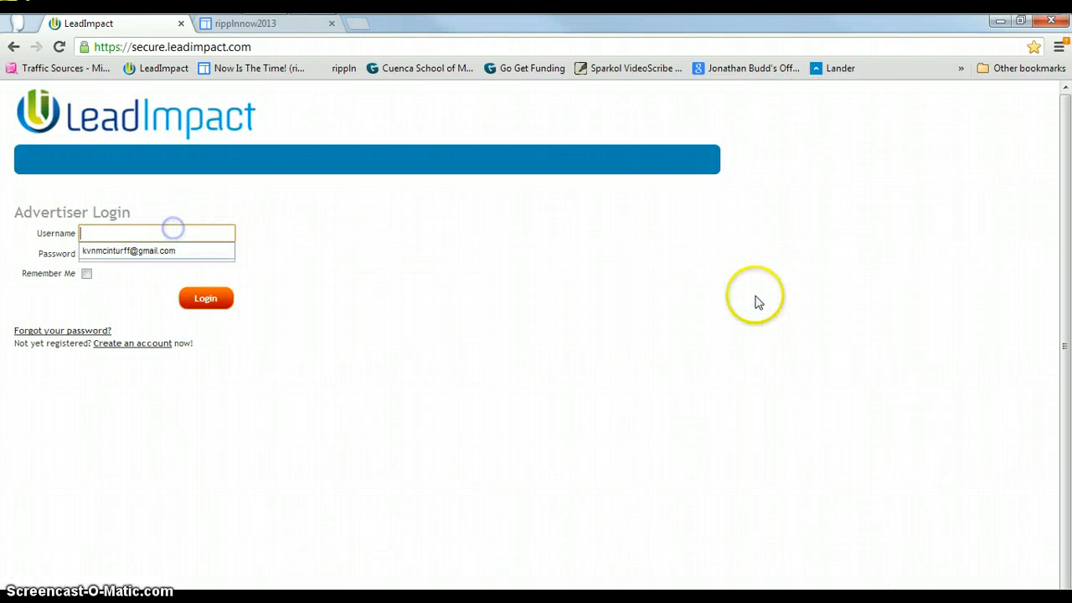
left_click(138, 253)
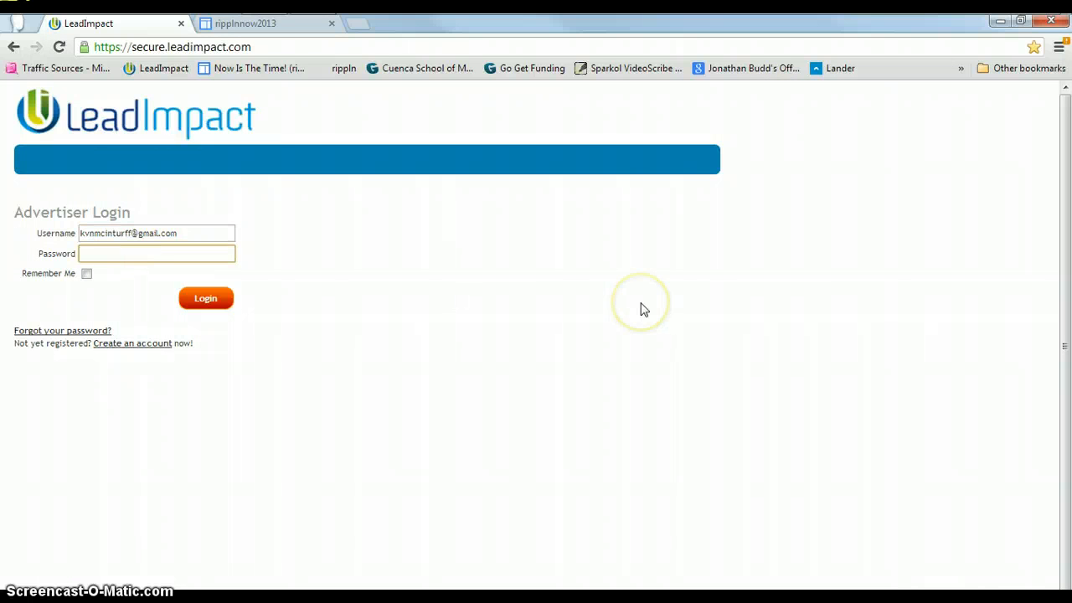
type("•••")
key("BackSpace")
key("BackSpace")
key("BackSpace")
type("••••••••")
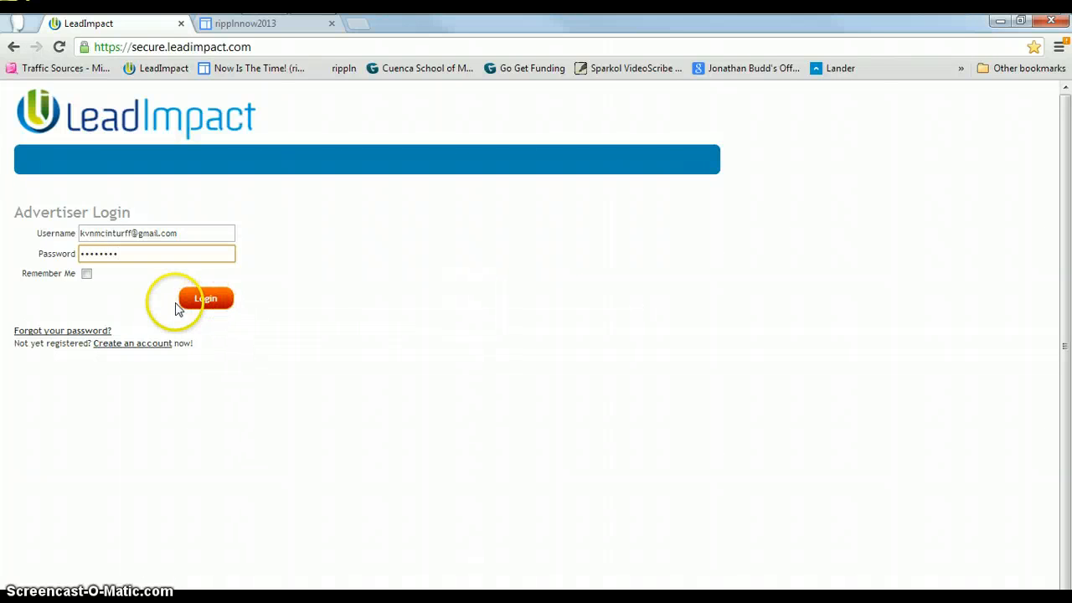
left_click(212, 303)
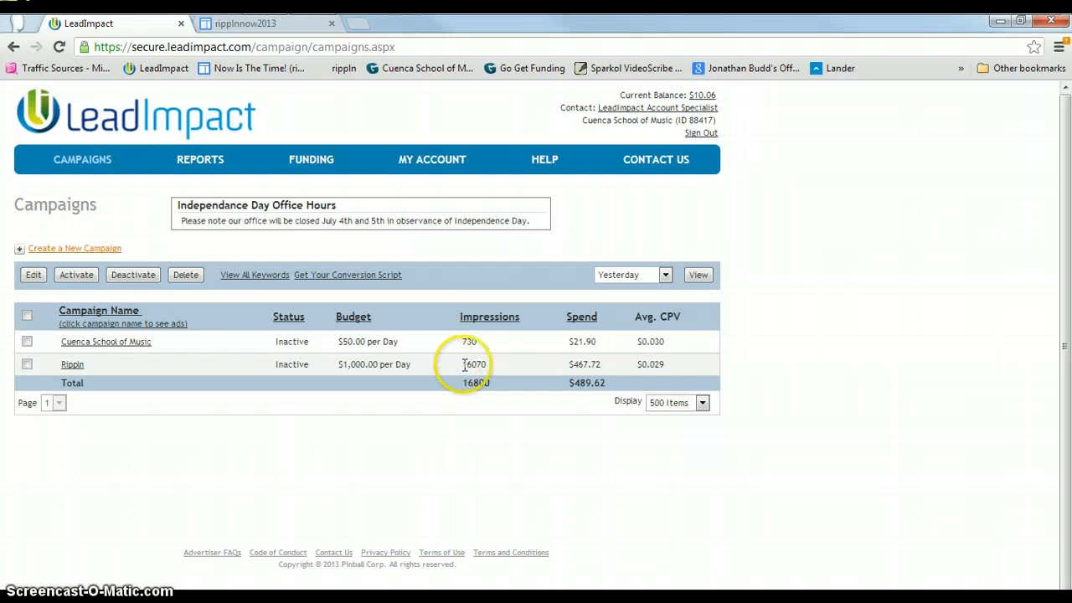
Examine the Rippin campaign's impressions and average CPV figures in the campaigns list.
left_click_drag(463, 364, 502, 368)
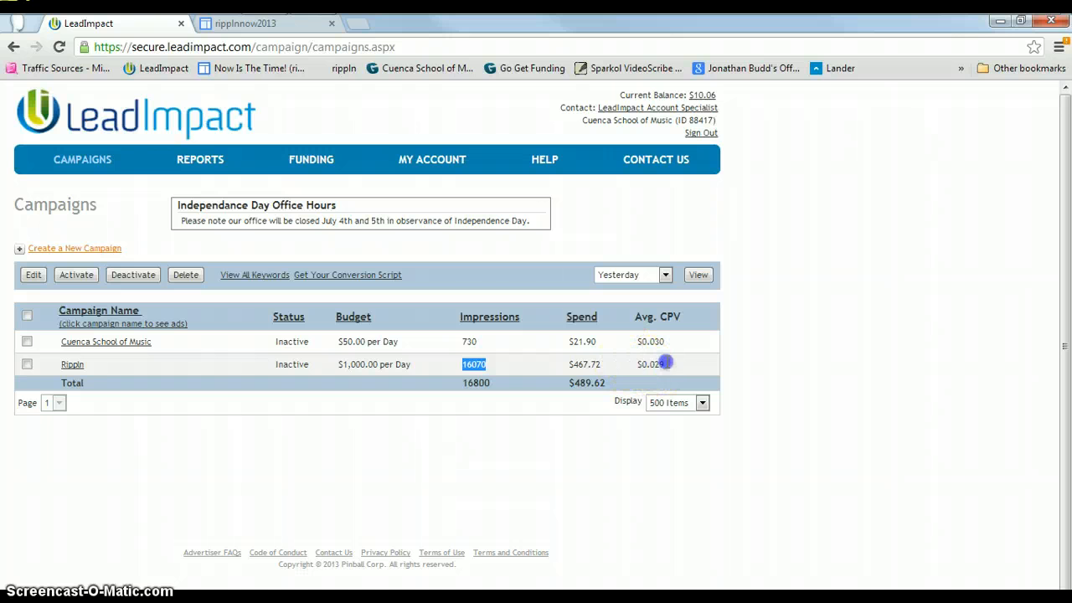
double_click(662, 364)
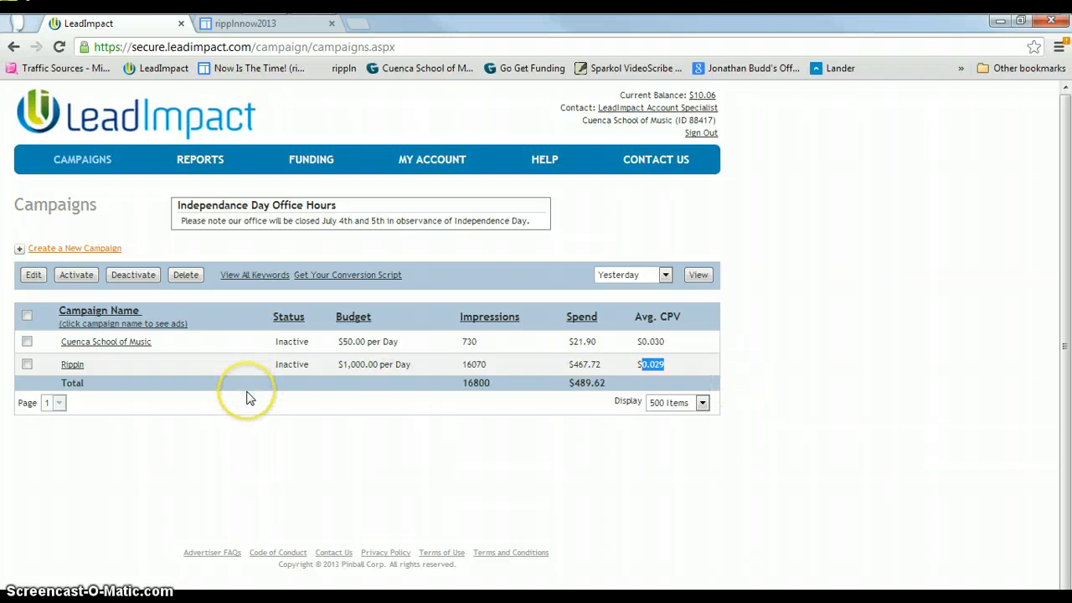
left_click(237, 430)
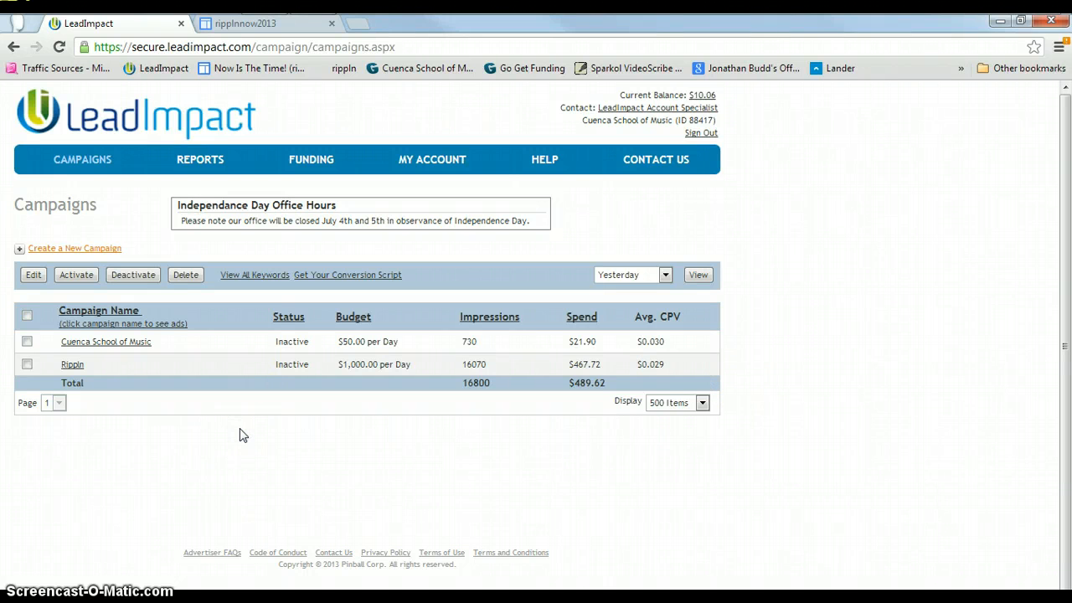
Start creating a new advertising campaign named Rippin2.
left_click(113, 248)
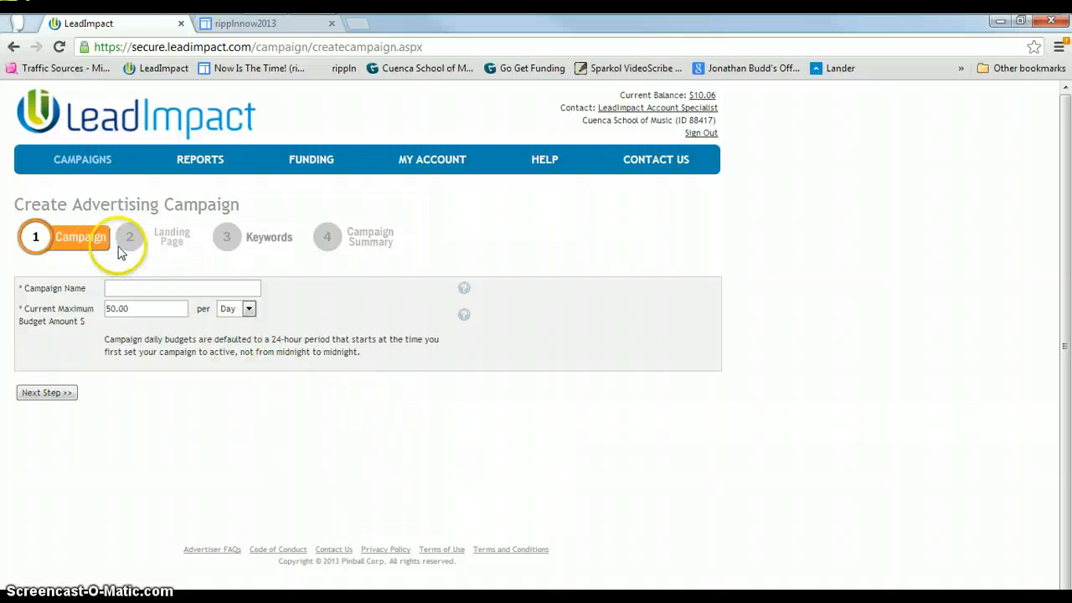
left_click(165, 291)
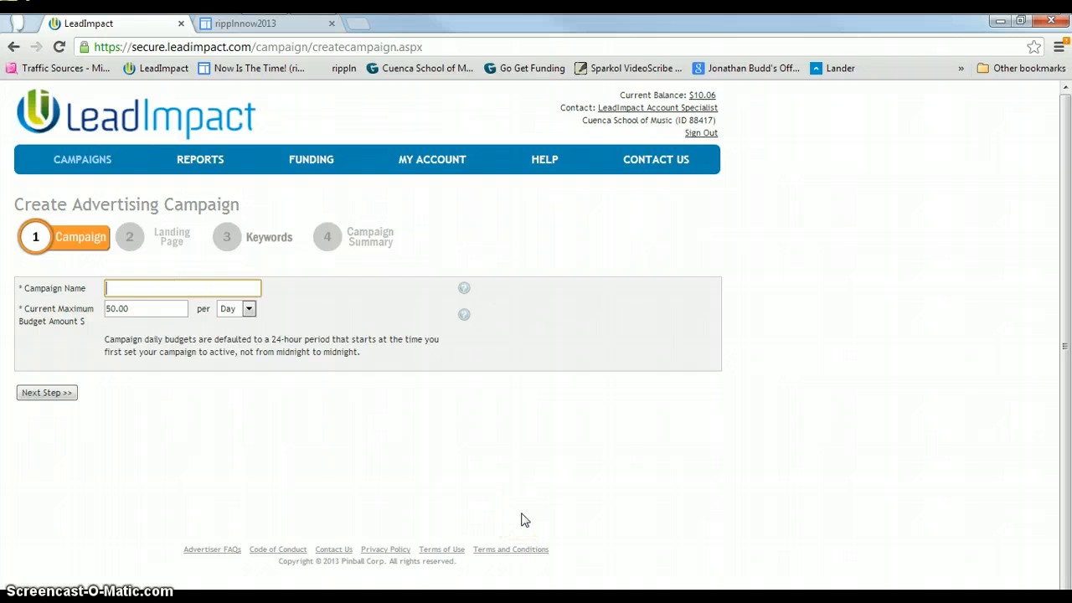
type("R")
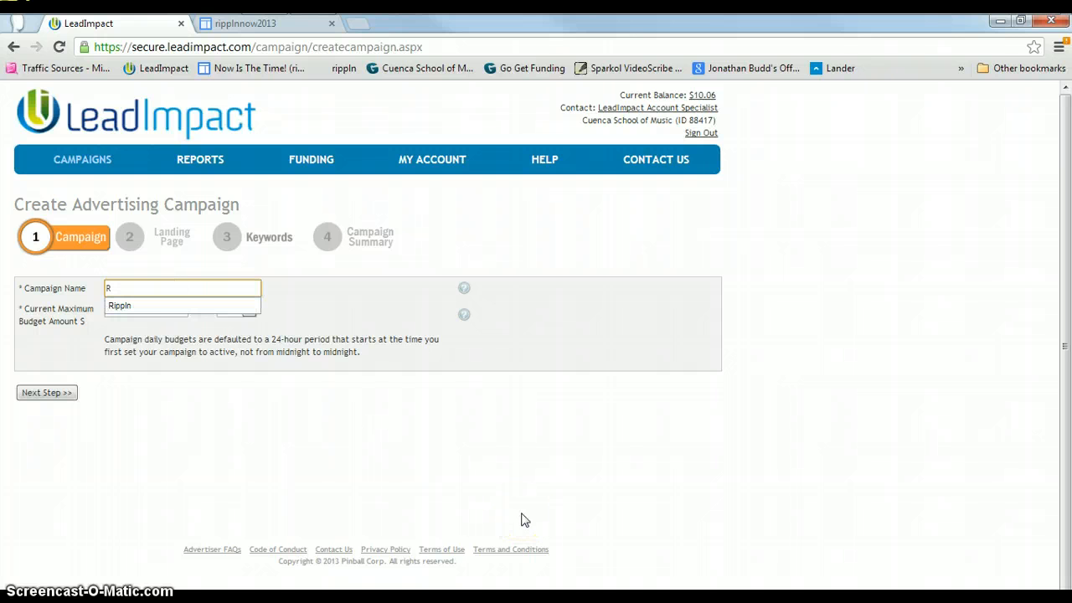
type("ippln")
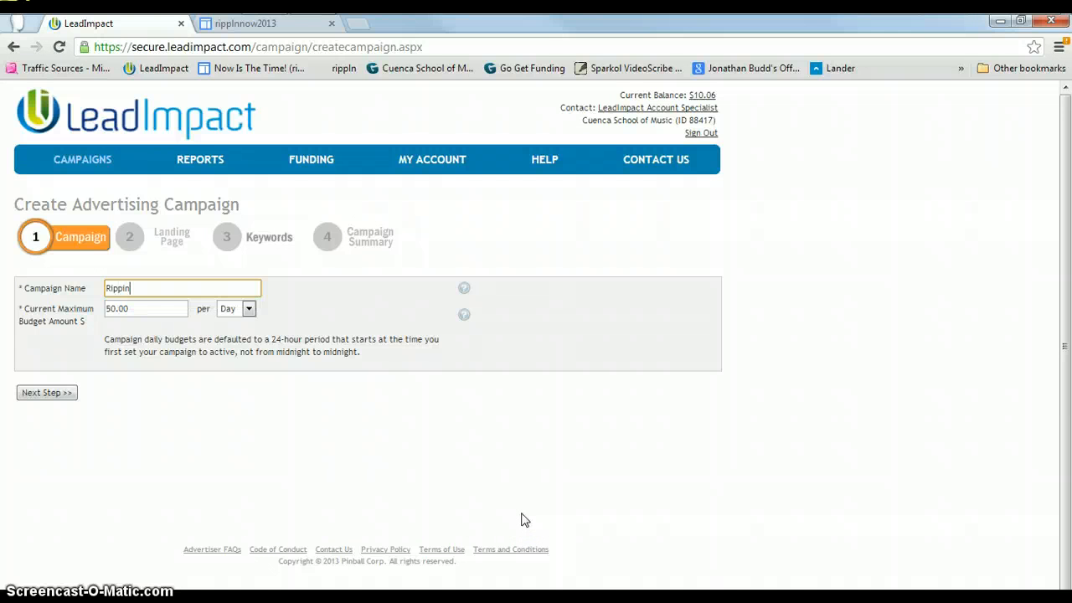
type("2")
Set the campaign's maximum budget to 1000.00 per day and proceed to the landing page step.
left_click(112, 308)
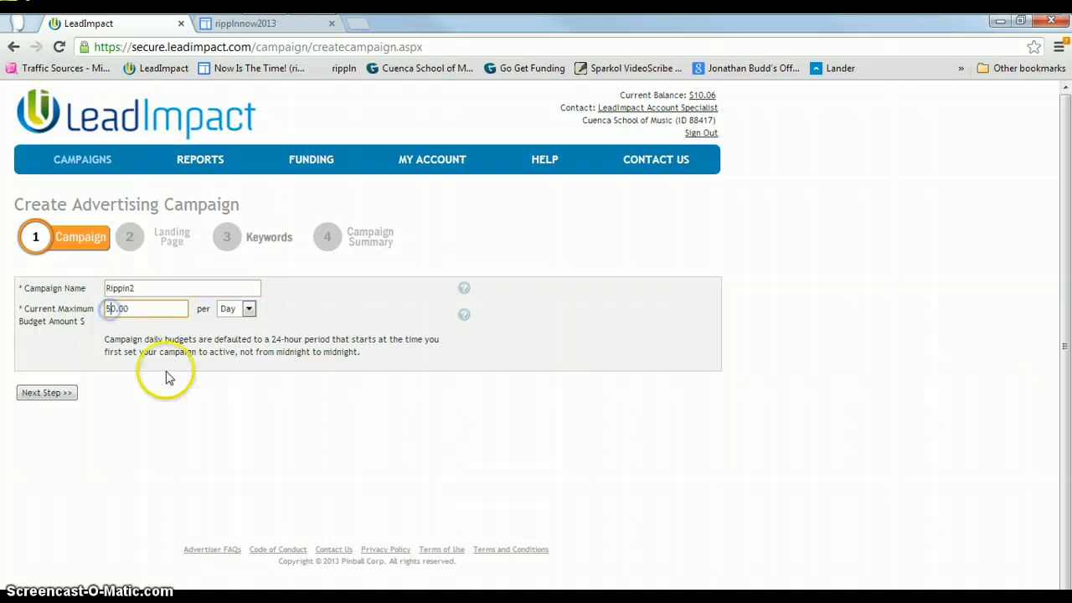
key("BackSpace")
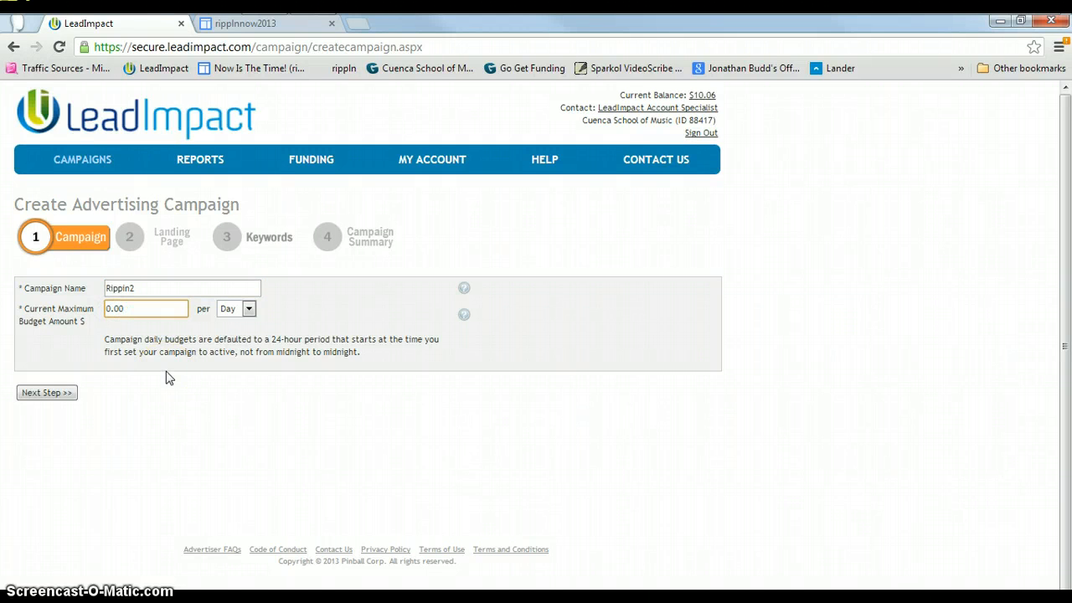
type("100")
left_click(168, 459)
left_click(276, 432)
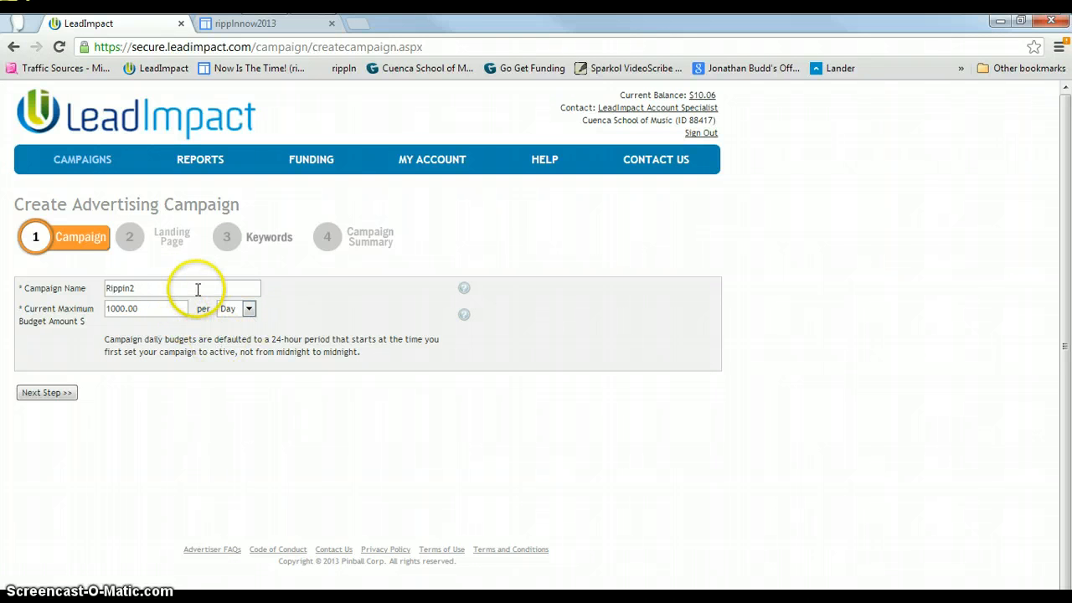
left_click(48, 393)
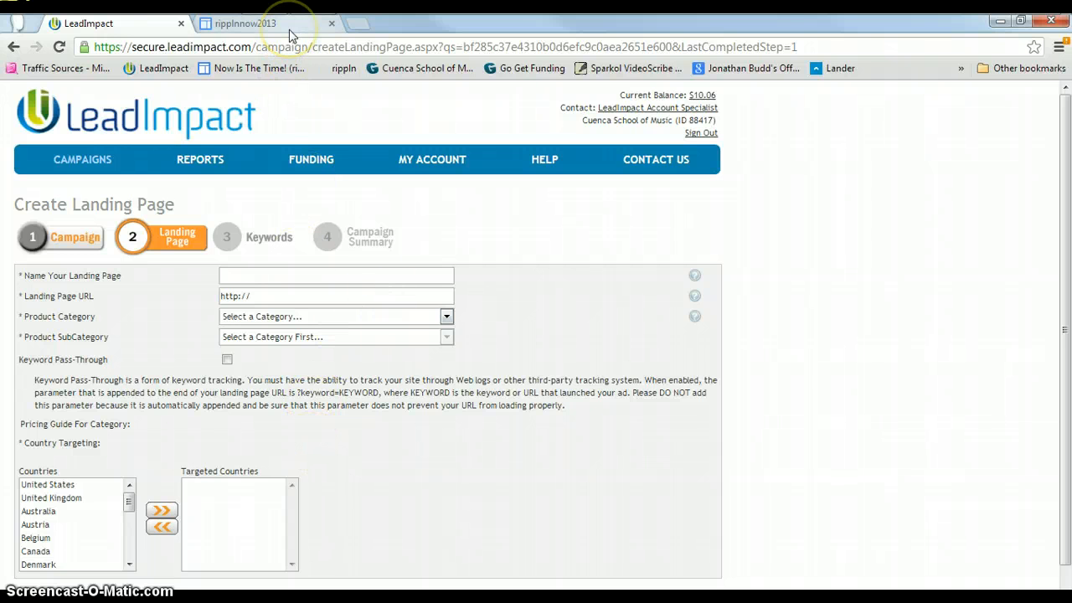
Name the landing page Ripplnnow2.
left_click(293, 278)
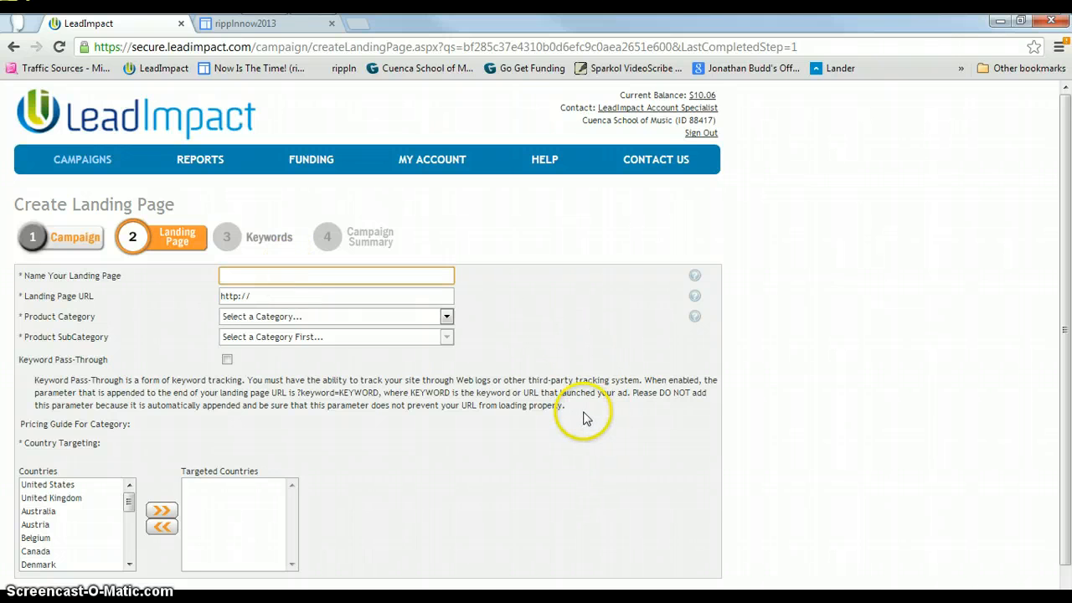
type("Ri")
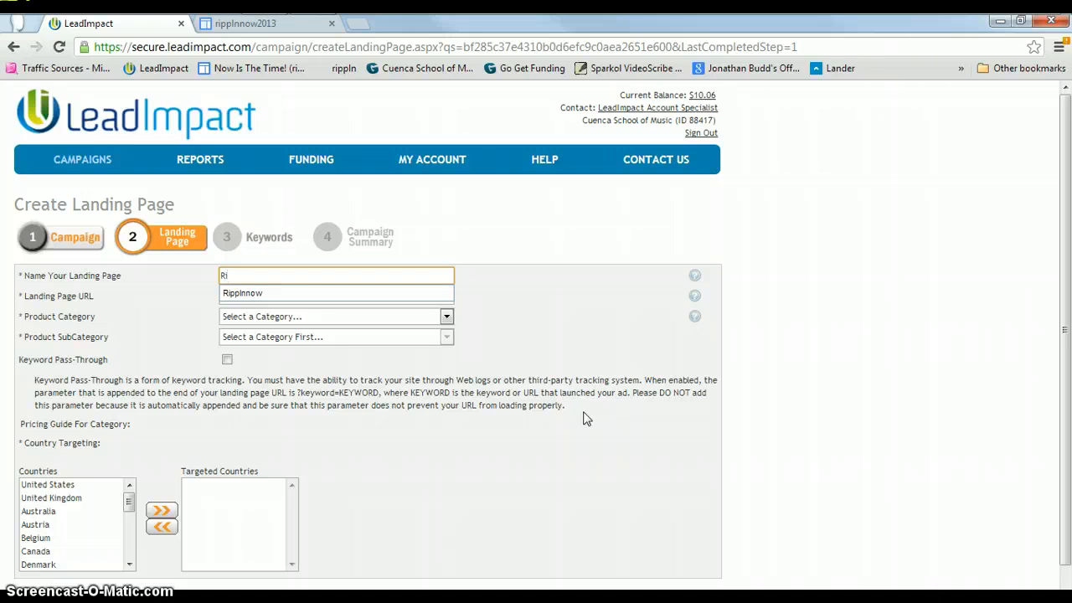
type("pplnnow2")
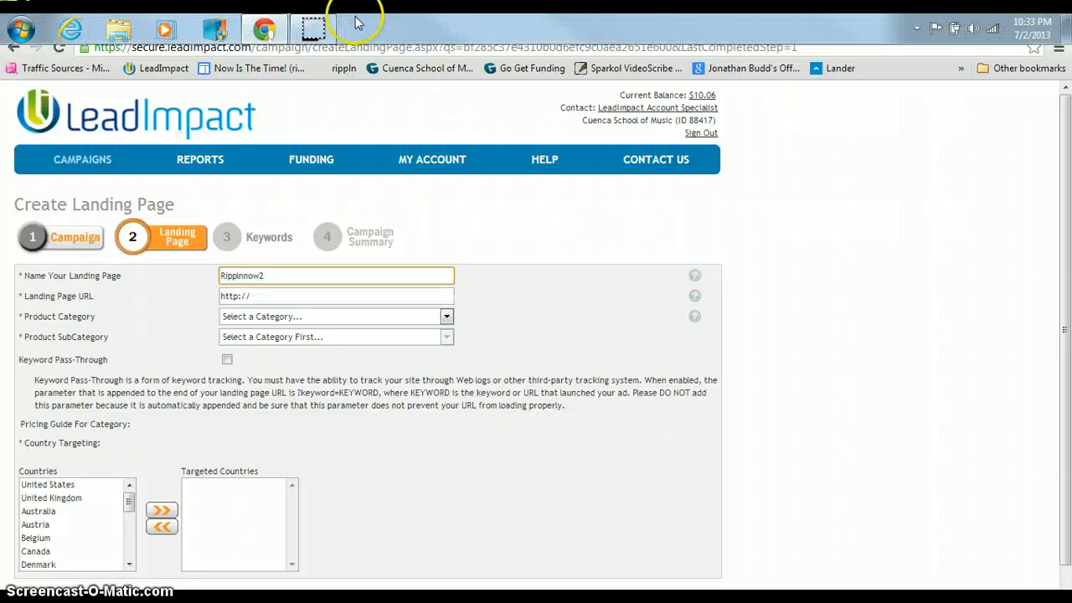
Copy the ripplnnow2013 Google Sites page address and paste it as the landing page URL.
left_click(224, 27)
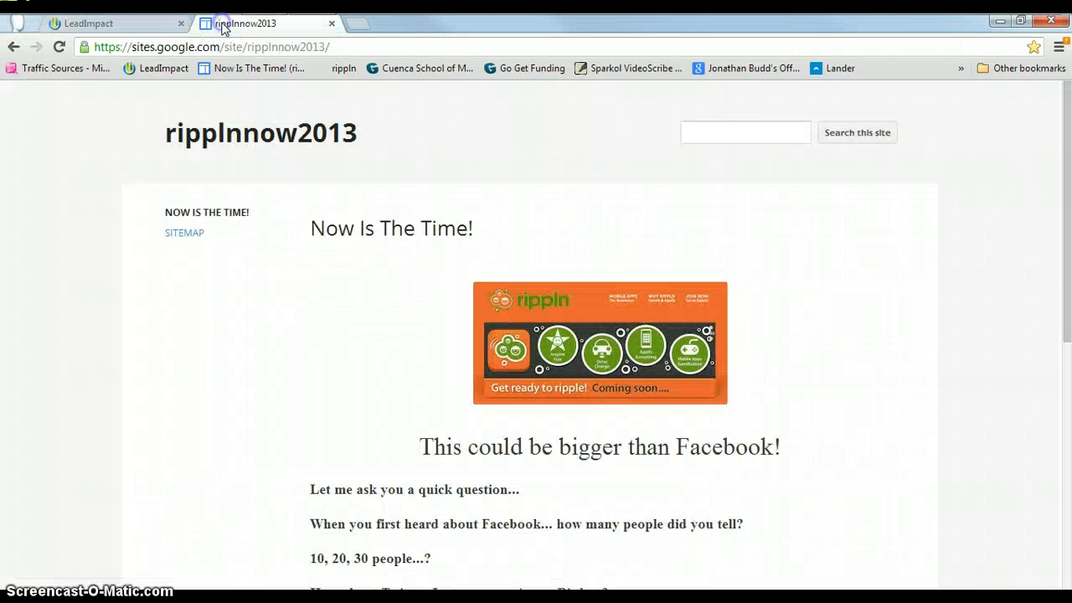
left_click(375, 44)
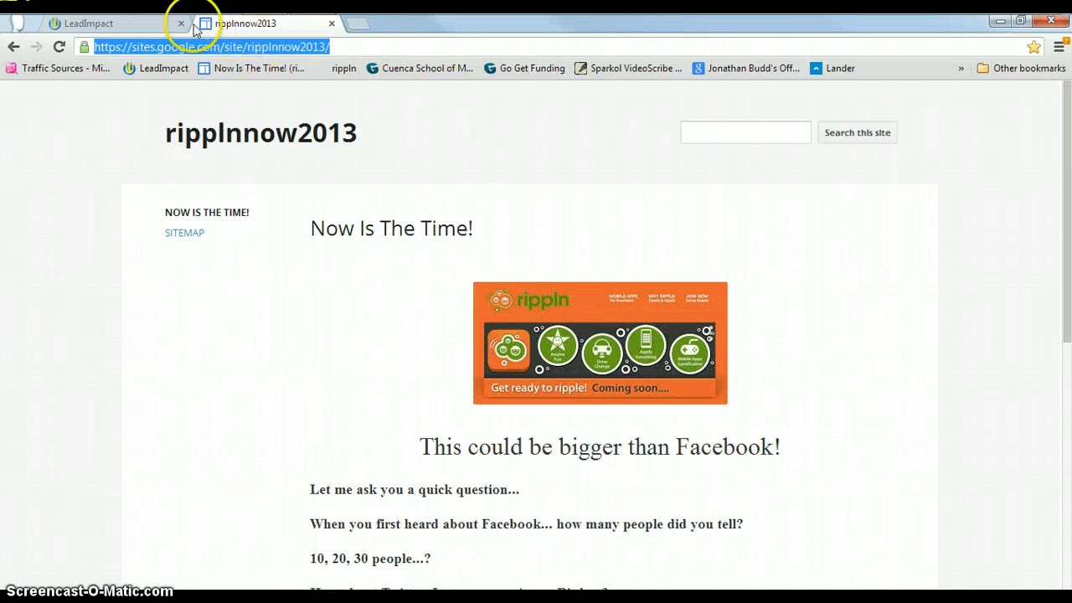
left_click(151, 25)
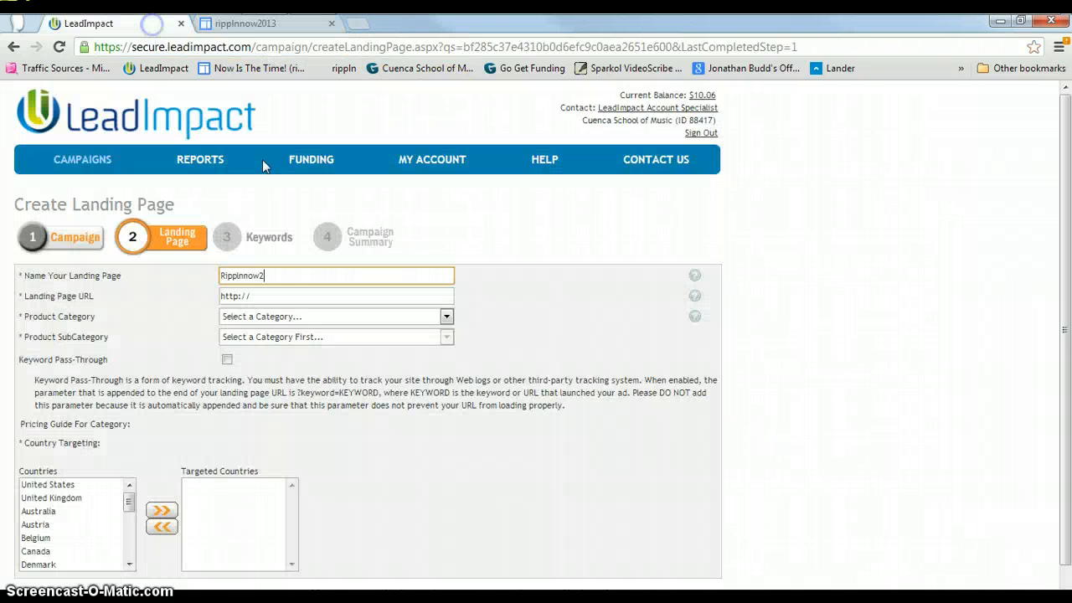
left_click(272, 293)
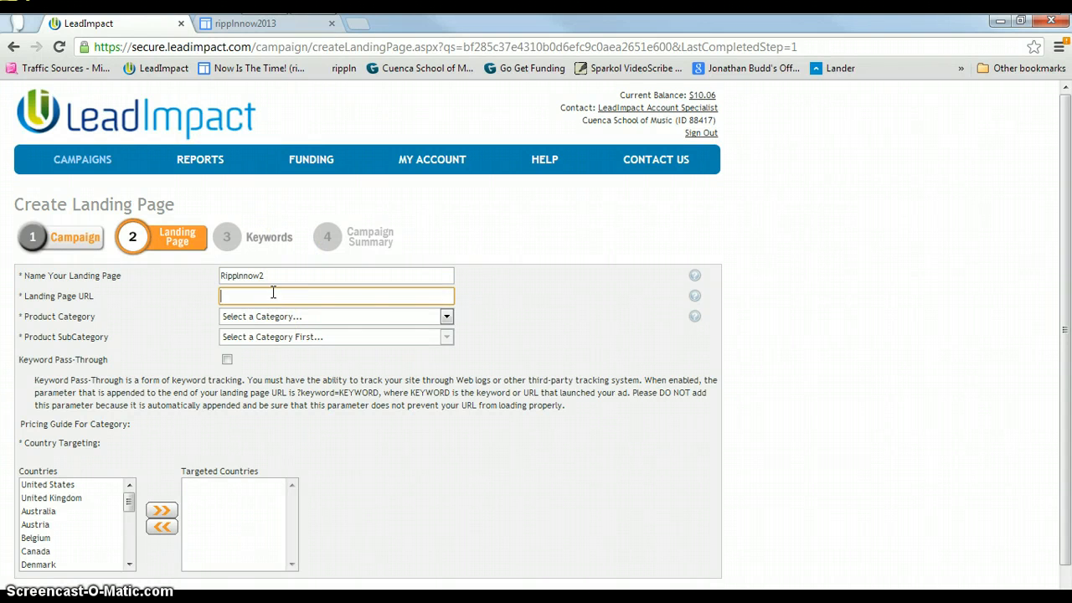
type("https://sites.google.com/site/rippinnow2013/")
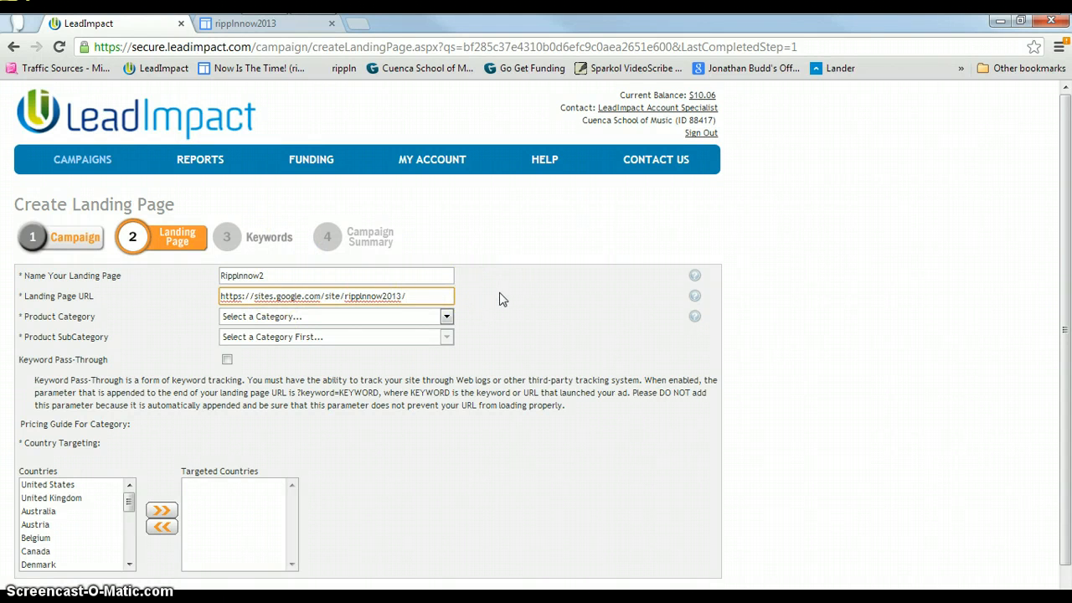
Set the product category to Financial Services.
left_click(504, 321)
left_click(446, 317)
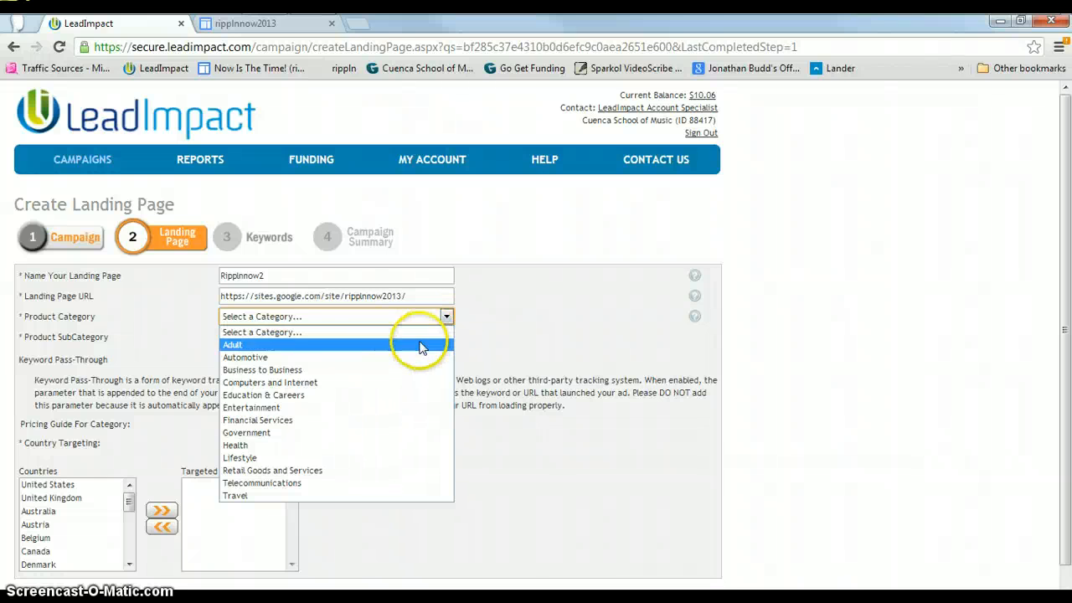
left_click(350, 425)
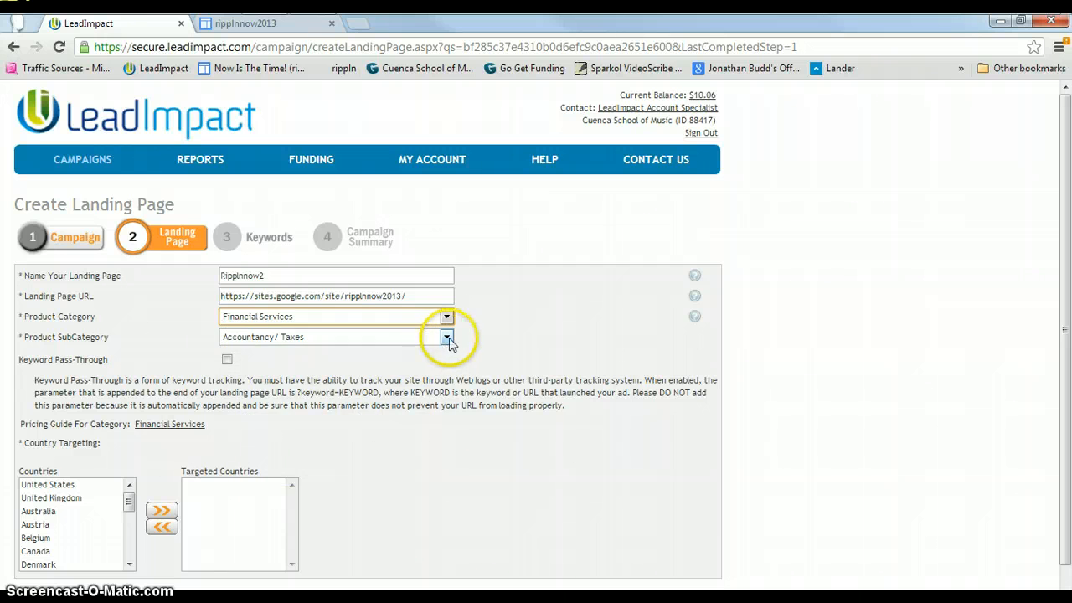
Set the landing page's product subcategory to Stocks and Shares.
left_click(447, 337)
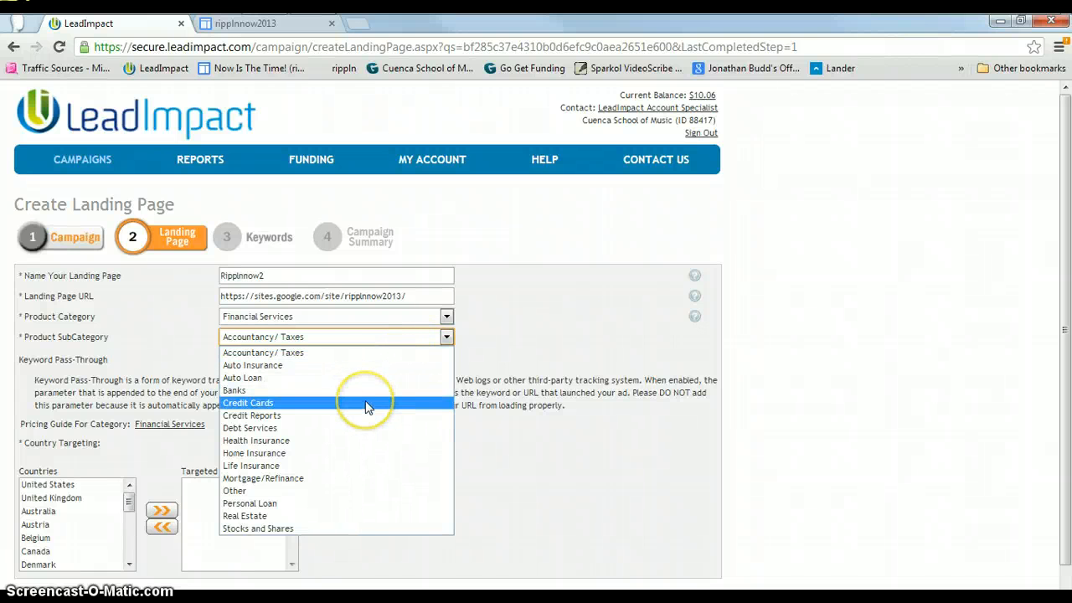
left_click(401, 534)
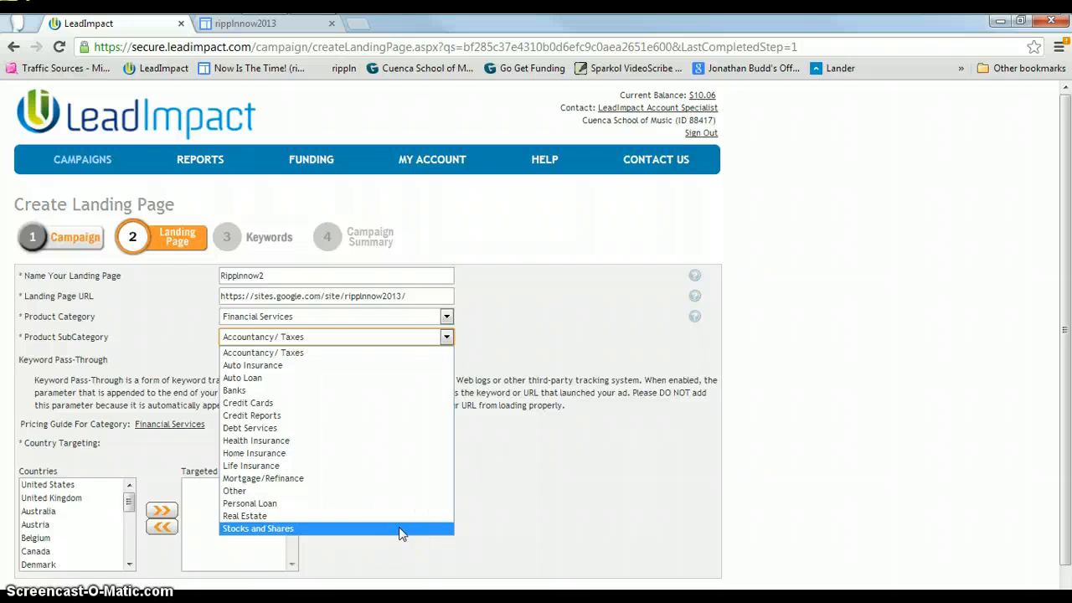
left_click(398, 532)
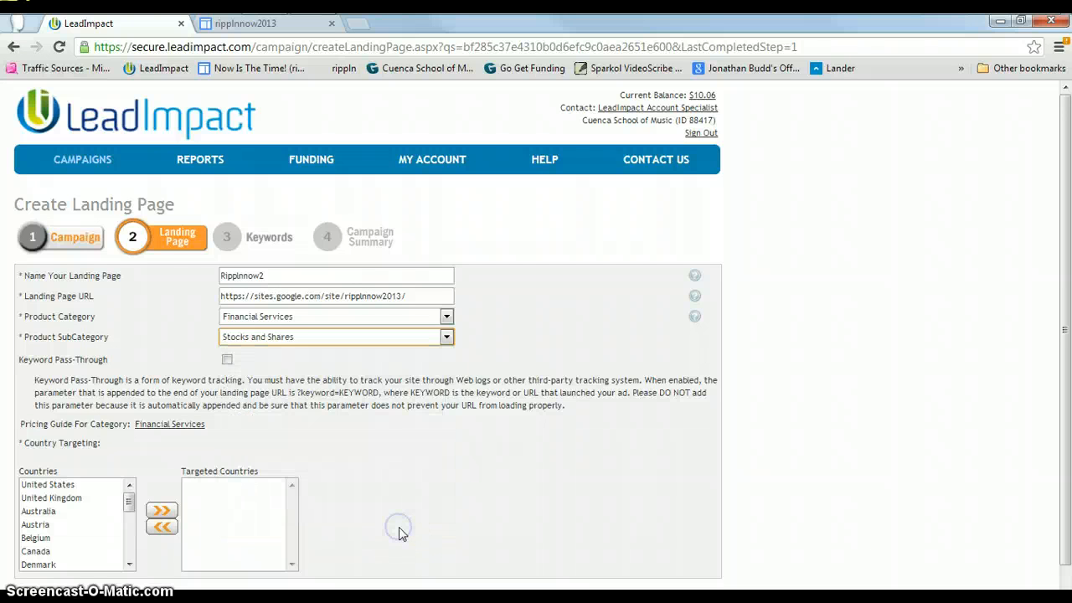
left_click(378, 482)
left_click(407, 450)
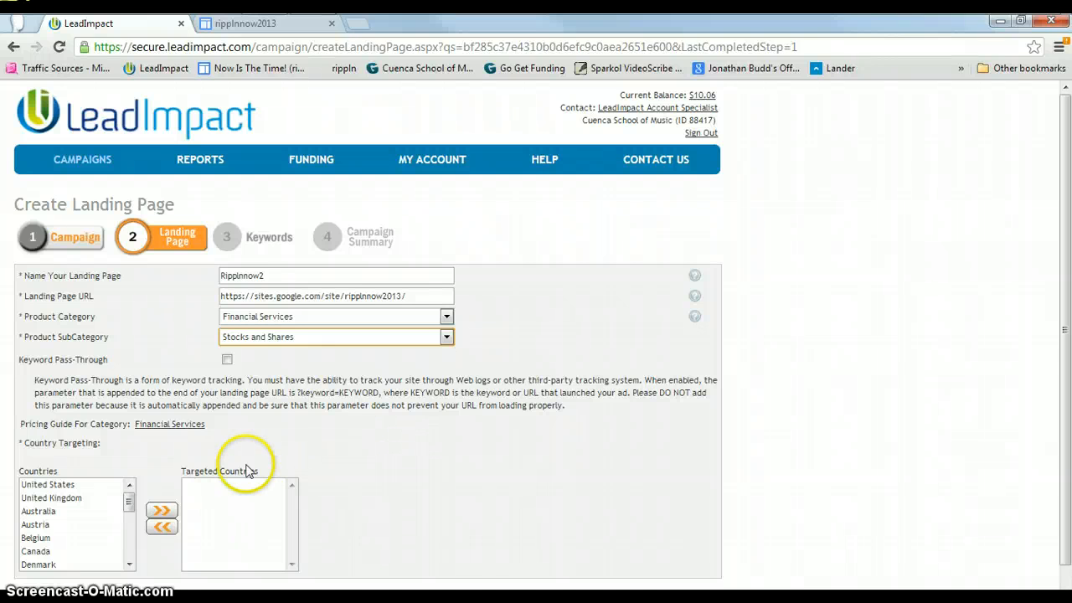
Target United States, Australia, United Kingdom, Canada and New Zealand, then continue to the keywords step.
left_click(67, 485)
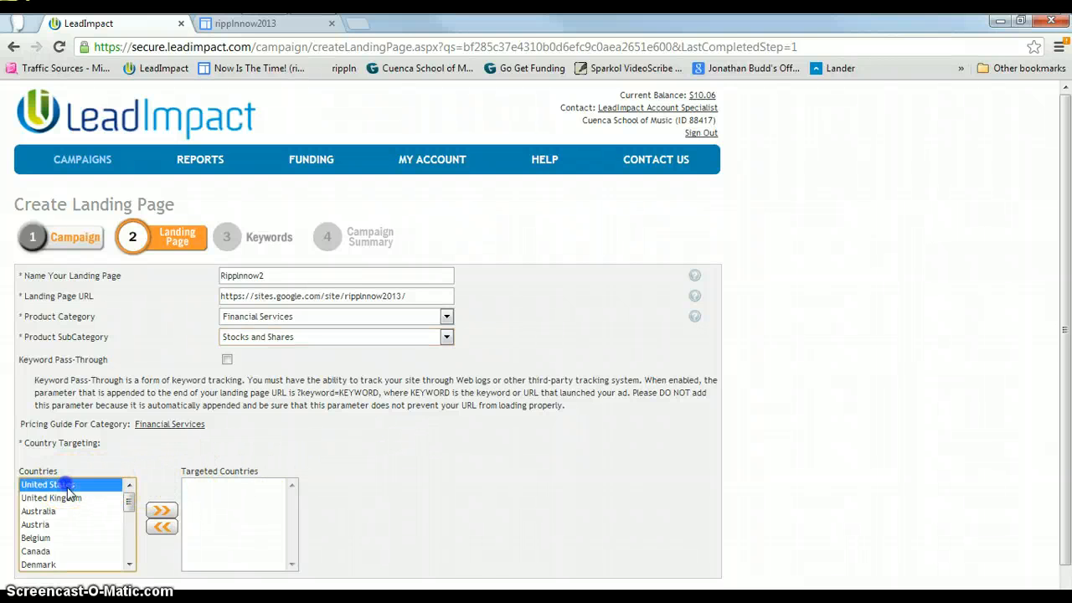
left_click(167, 510)
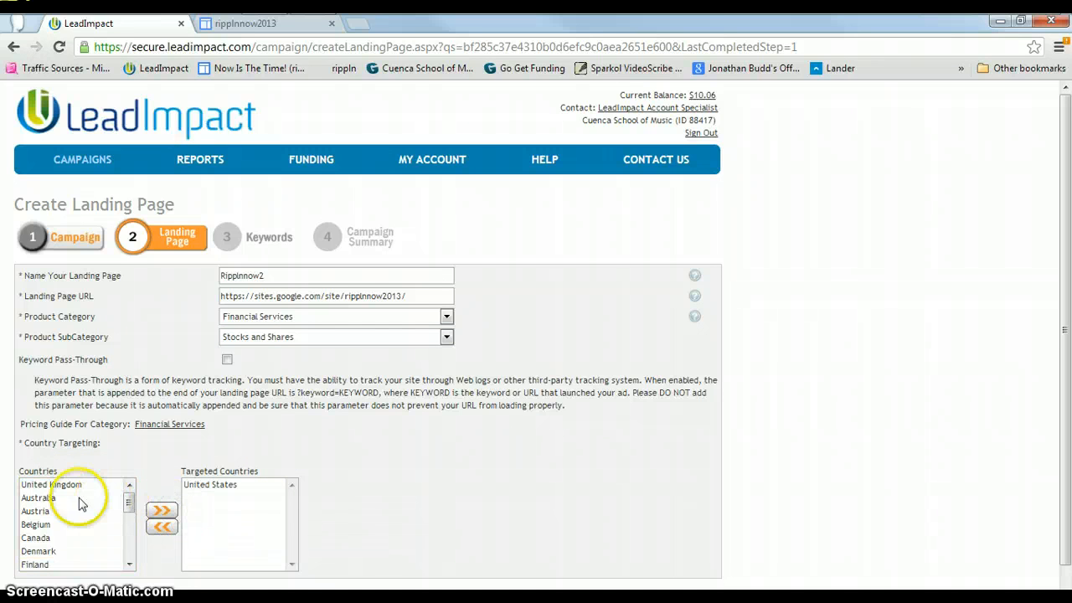
left_click(51, 499)
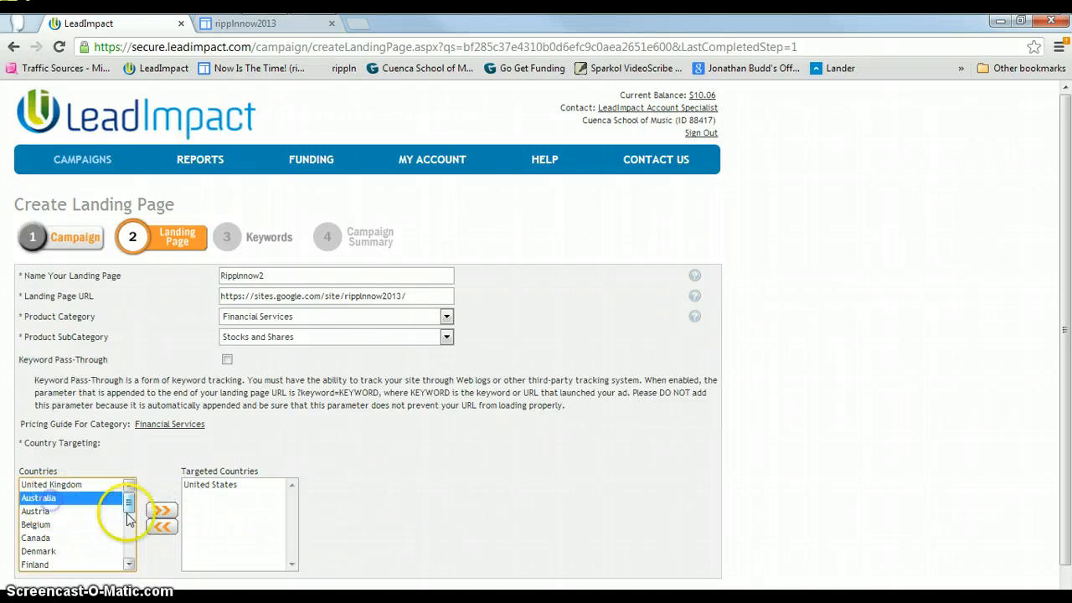
left_click(163, 511)
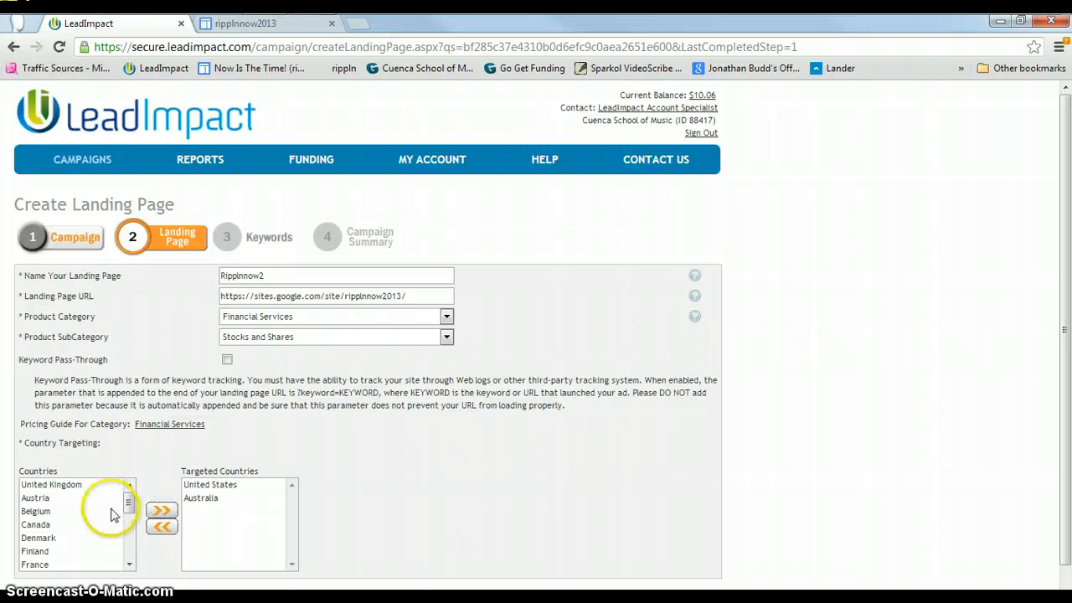
left_click(50, 485)
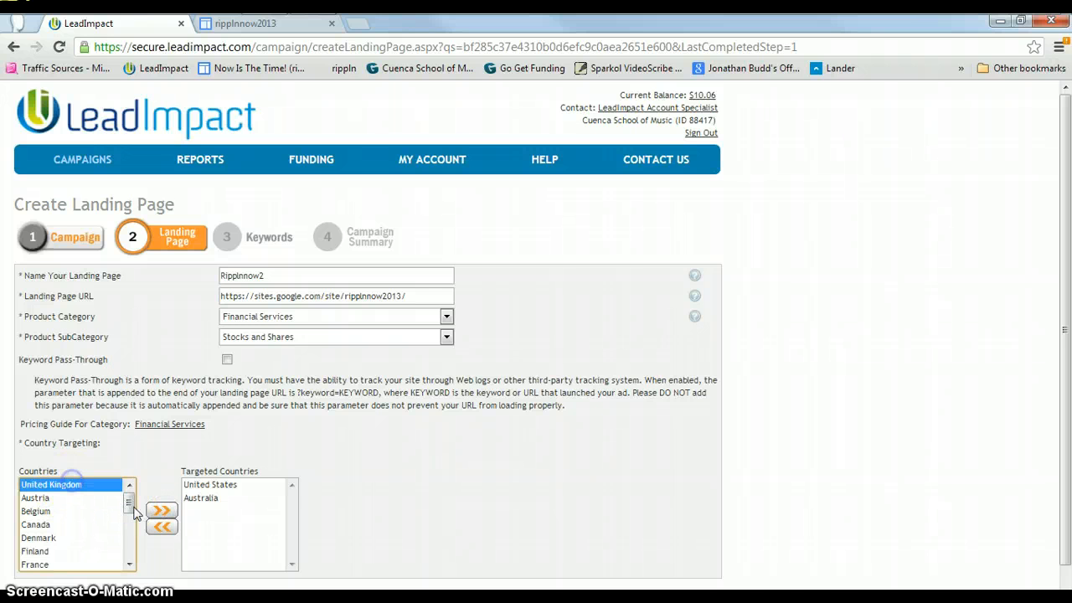
left_click(163, 510)
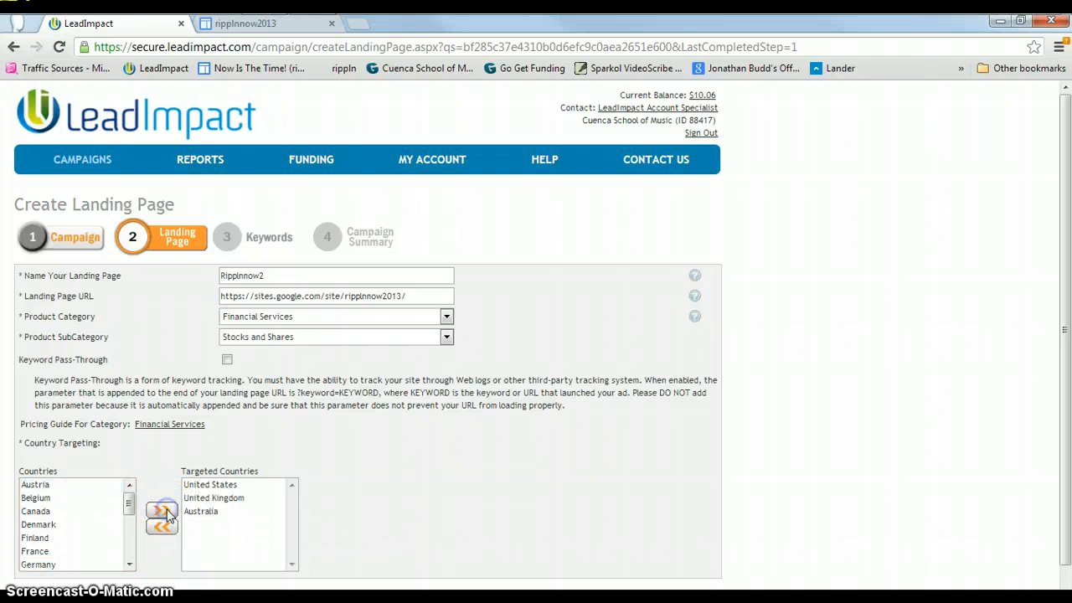
left_click(38, 510)
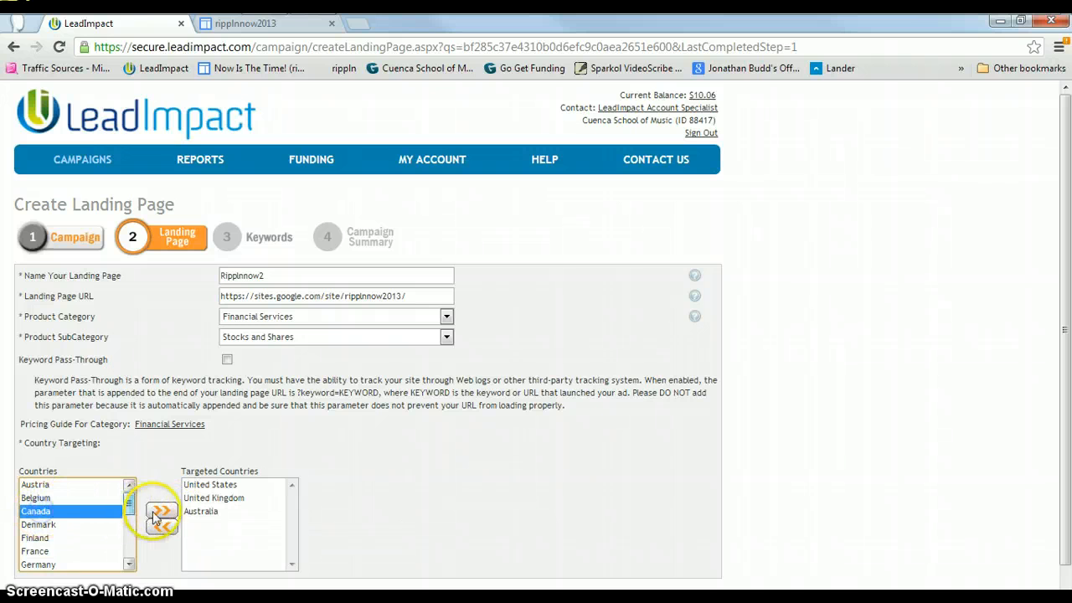
left_click(161, 512)
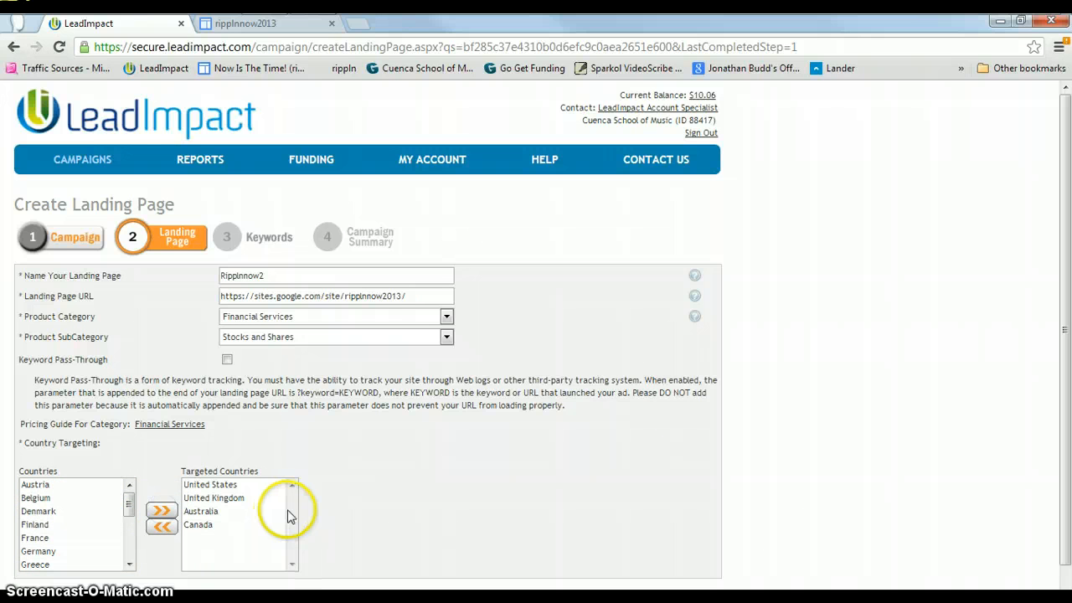
left_click_drag(129, 515, 138, 553)
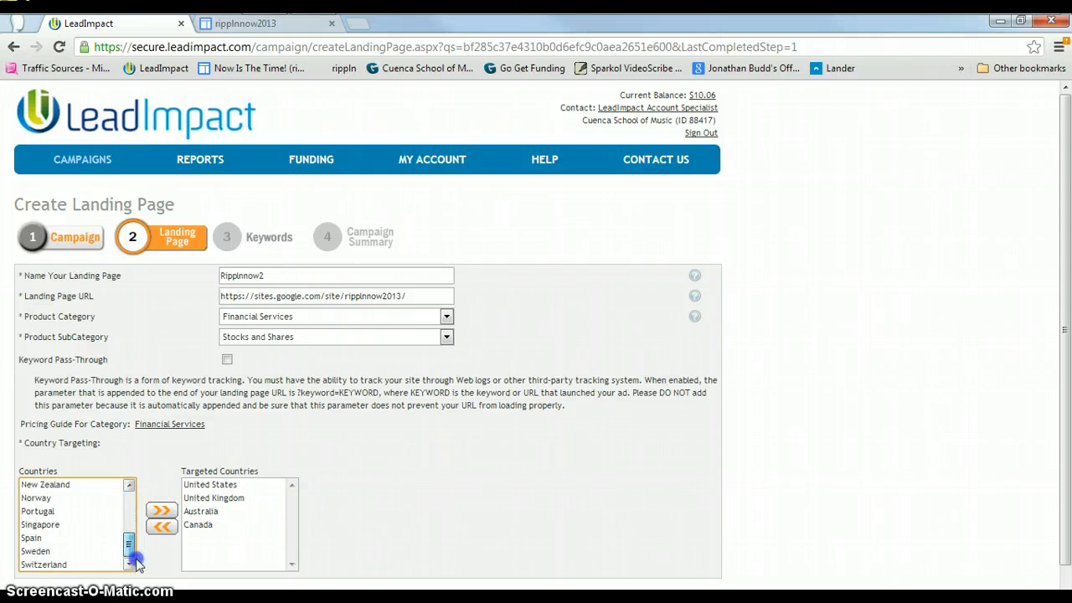
left_click(44, 484)
left_click(149, 511)
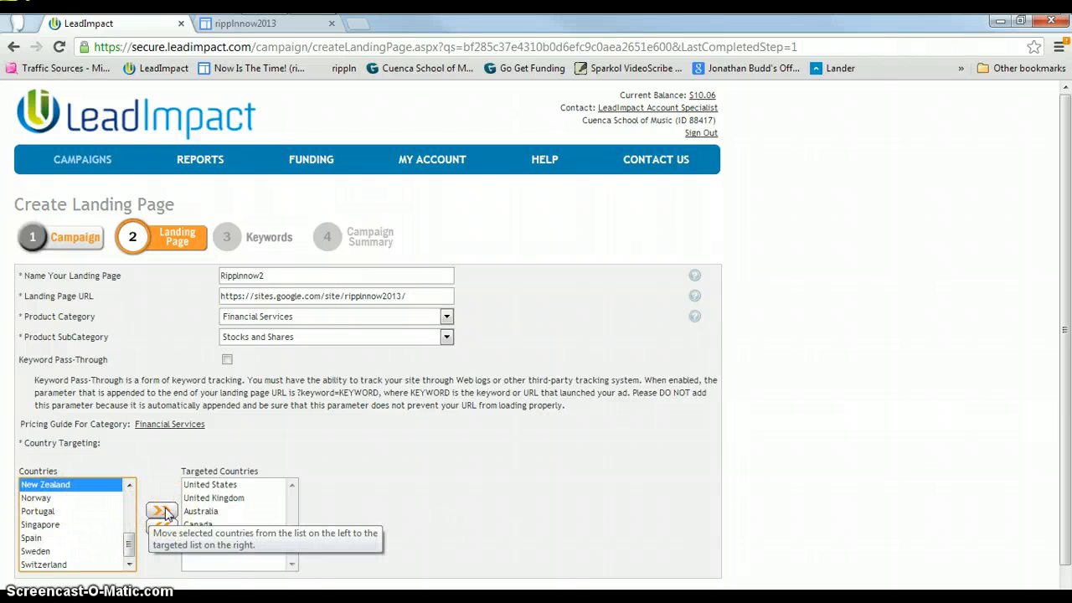
left_click(162, 511)
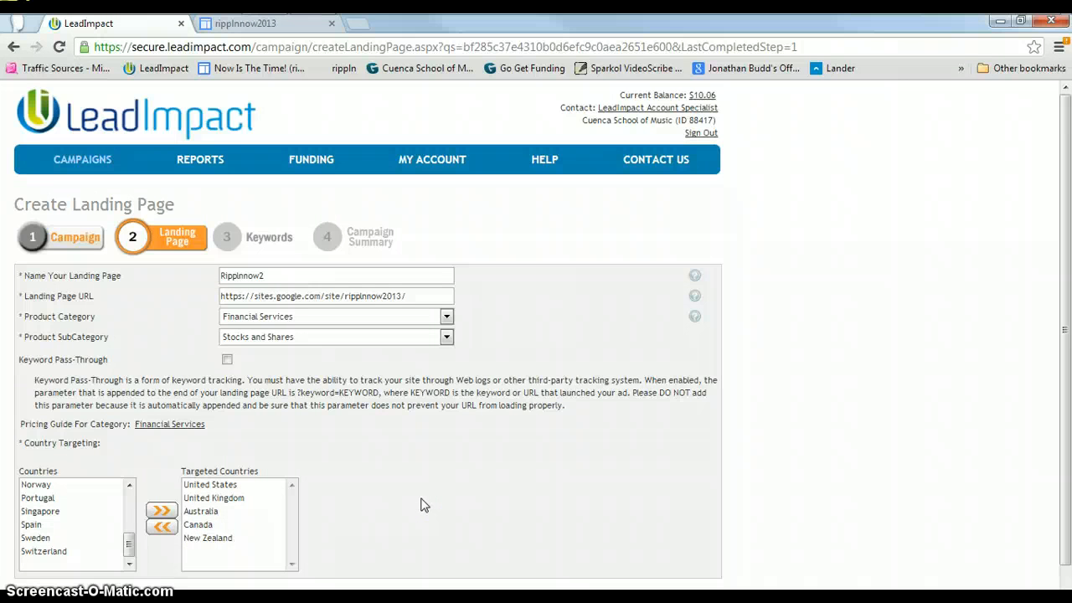
scroll(423, 505, "down", 1)
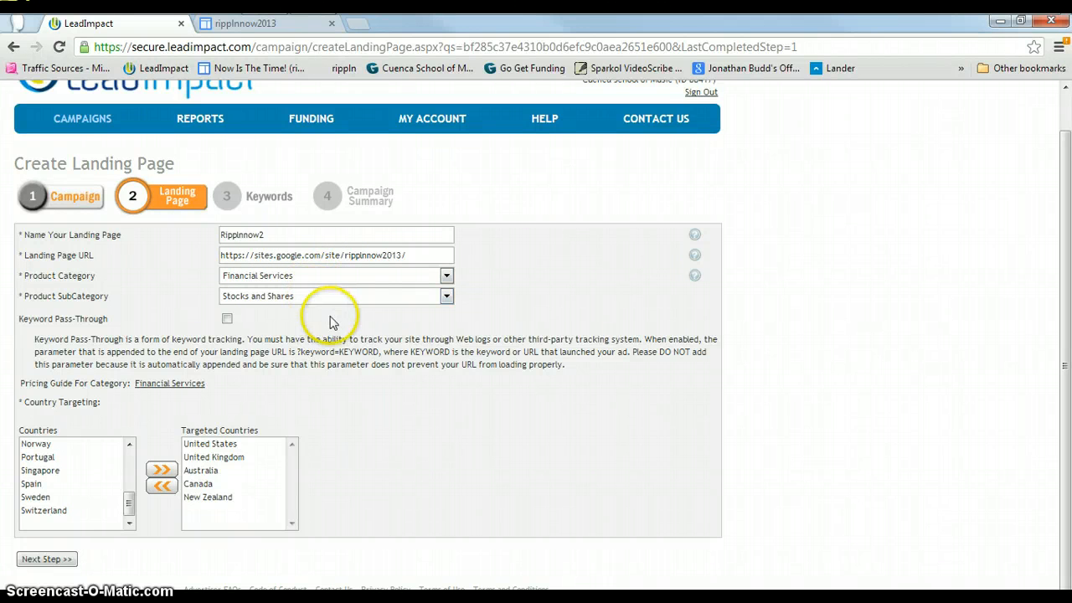
left_click(46, 558)
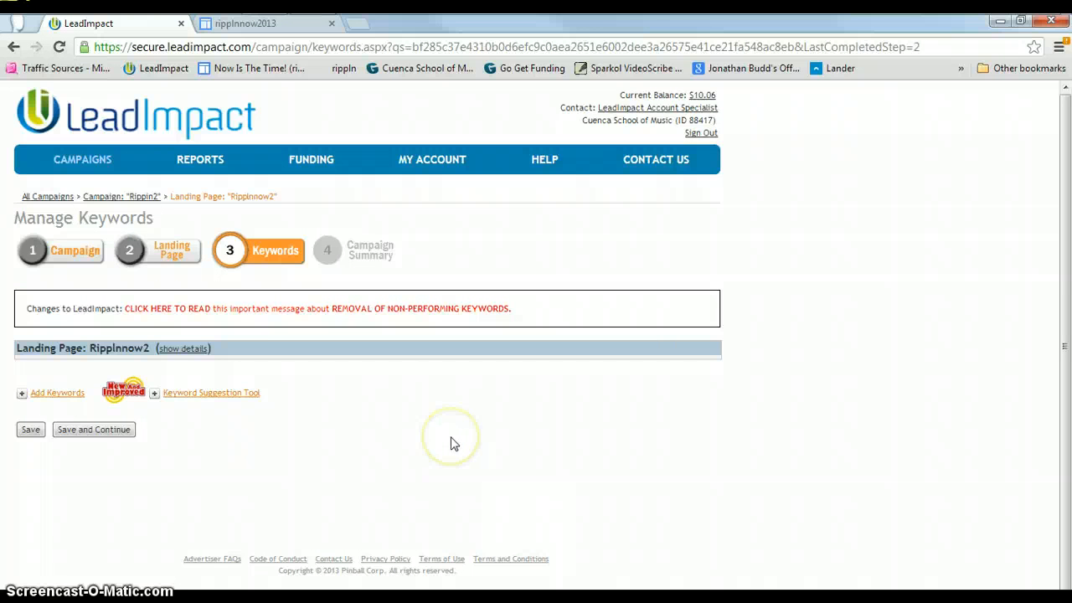
Open the Keyword Suggestion Tool and check the high volume keywords options, stock, finance.yahoo.com, invest and trading.
left_click(235, 401)
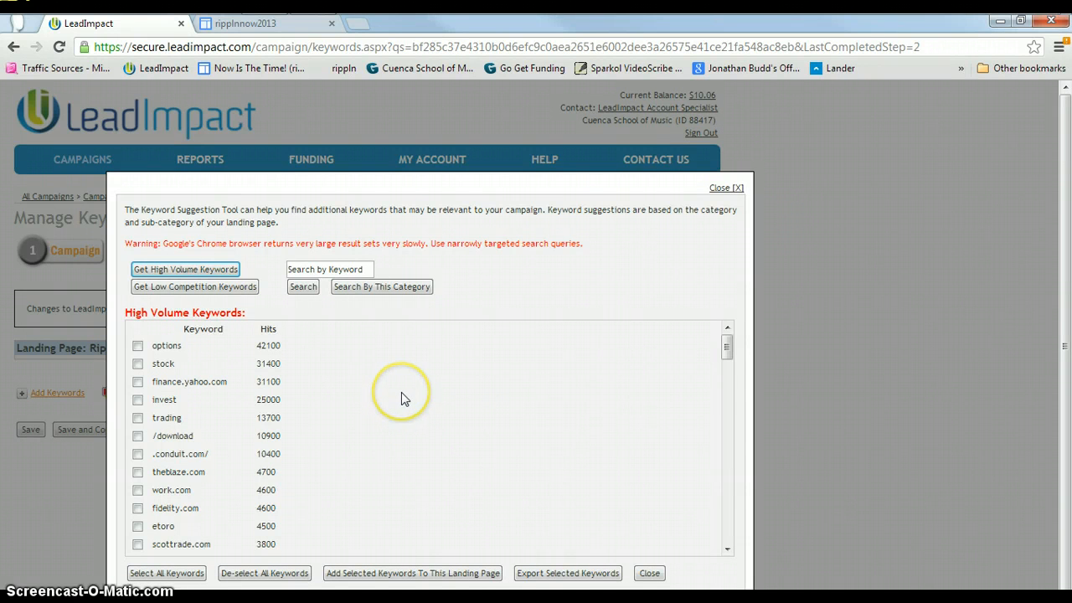
scroll(401, 399, "down", 15)
scroll(401, 394, "down", 20)
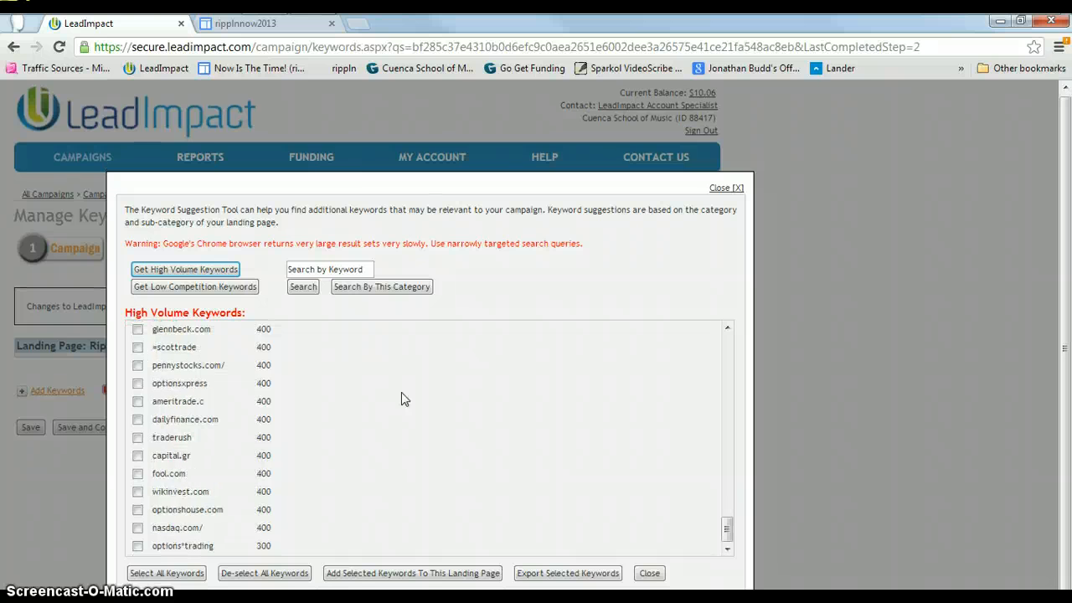
scroll(401, 399, "up", 15)
scroll(401, 398, "up", 10)
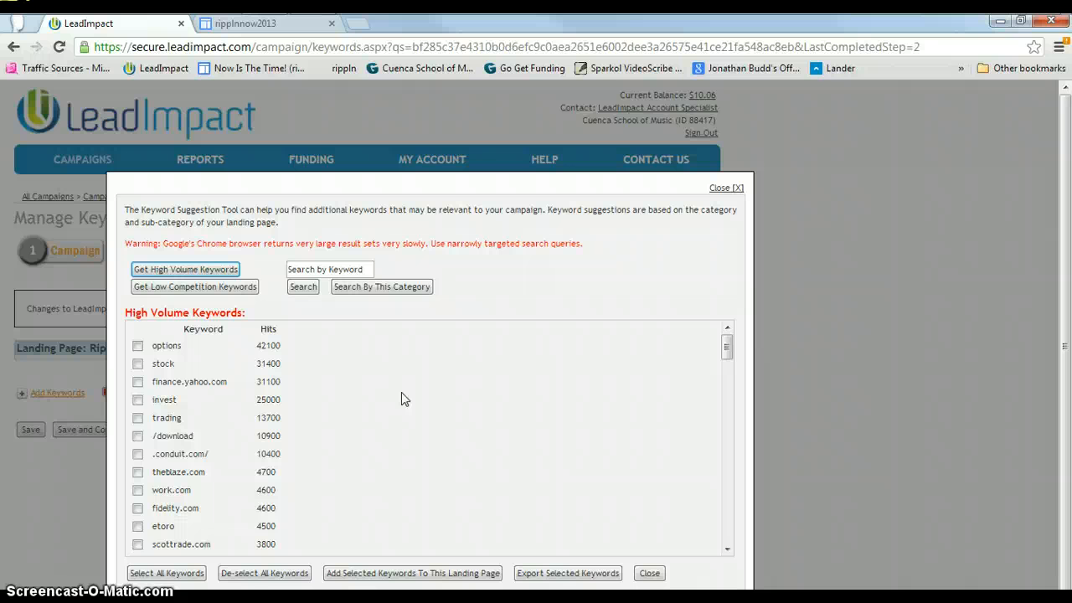
left_click(138, 348)
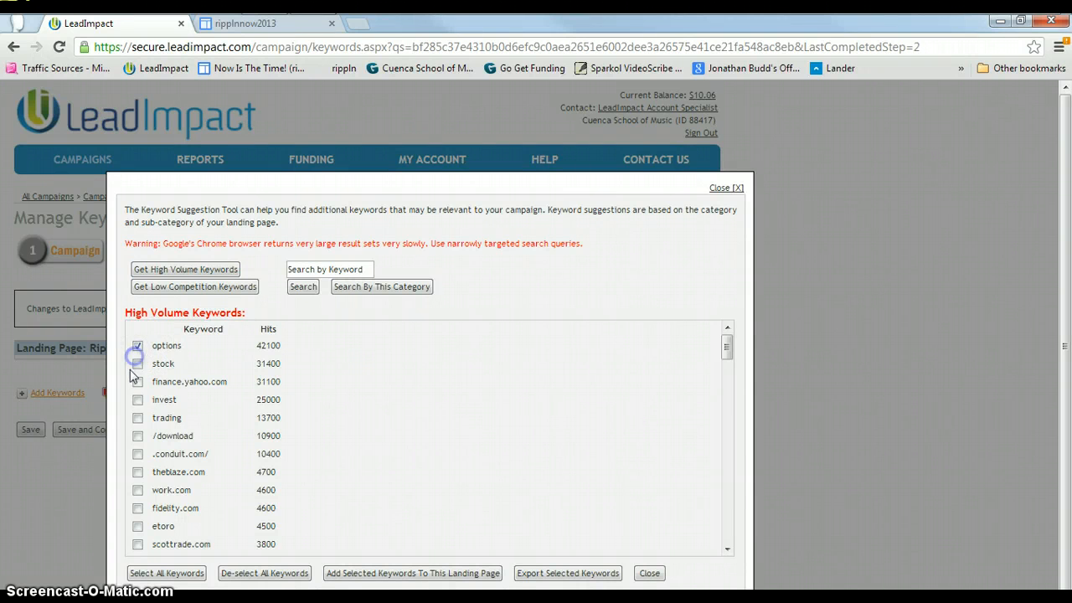
left_click(137, 364)
left_click(137, 381)
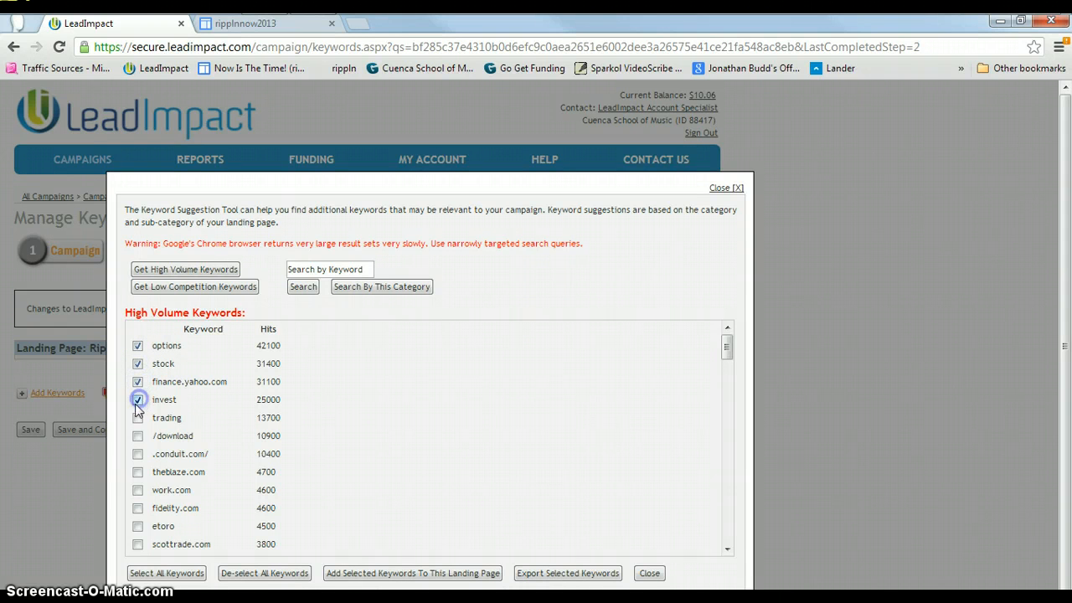
left_click(137, 418)
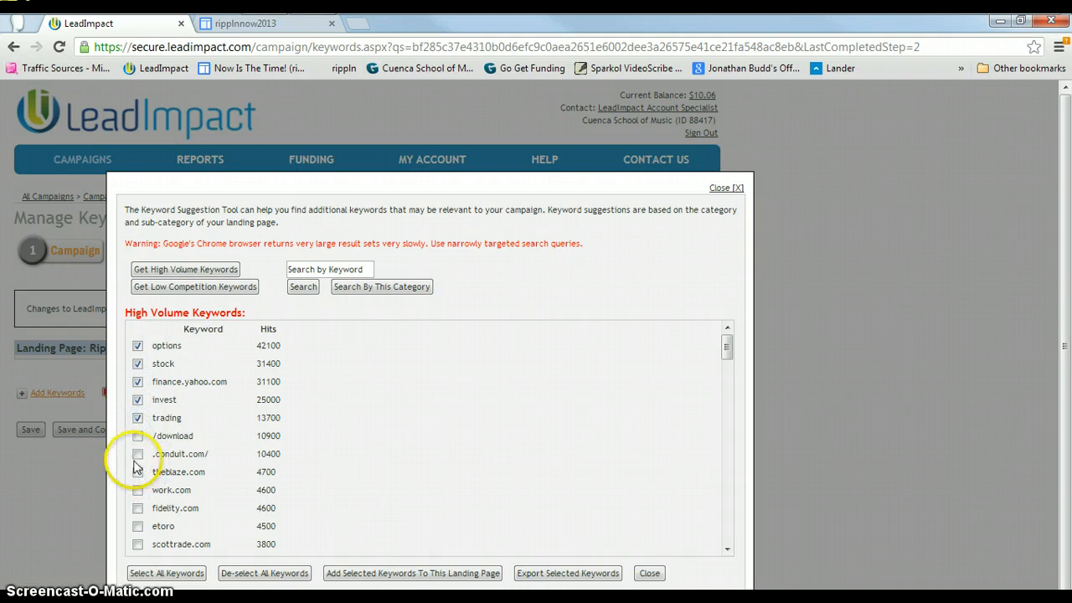
Check the keywords forbes.com, investment, bloomberg.com, etrade.com, binary*options, marketwatch.com, tdcanadatrust.com and futures.
scroll(167, 436, "down", 2)
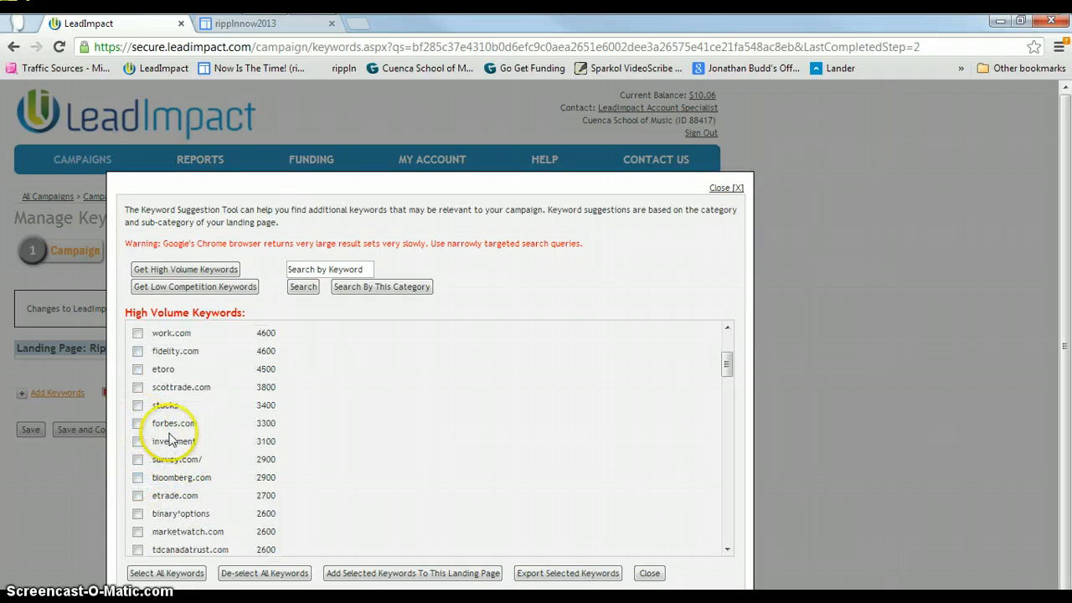
left_click(137, 424)
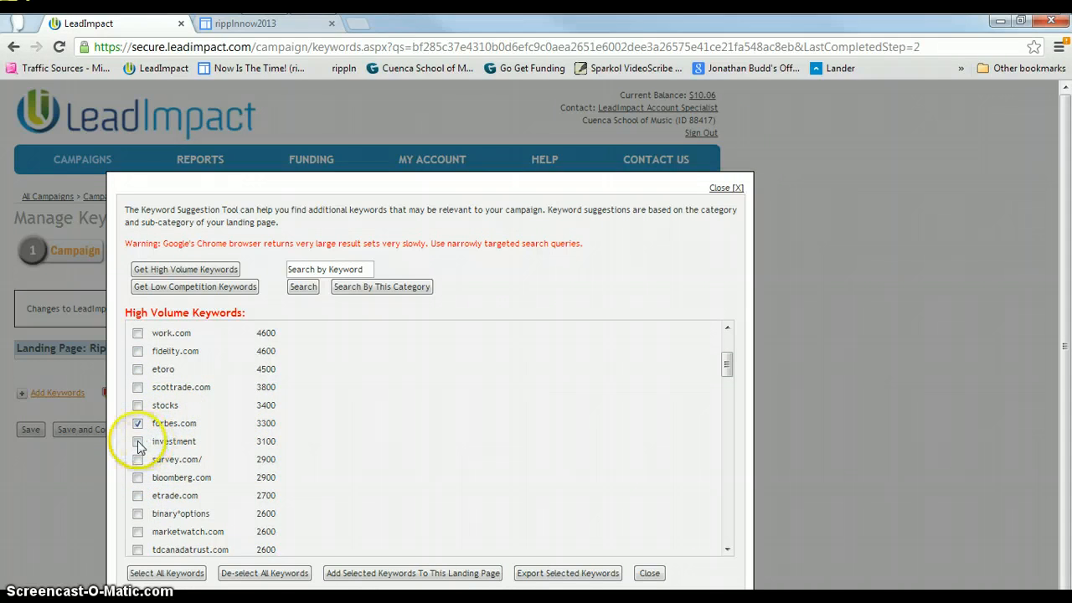
left_click(138, 443)
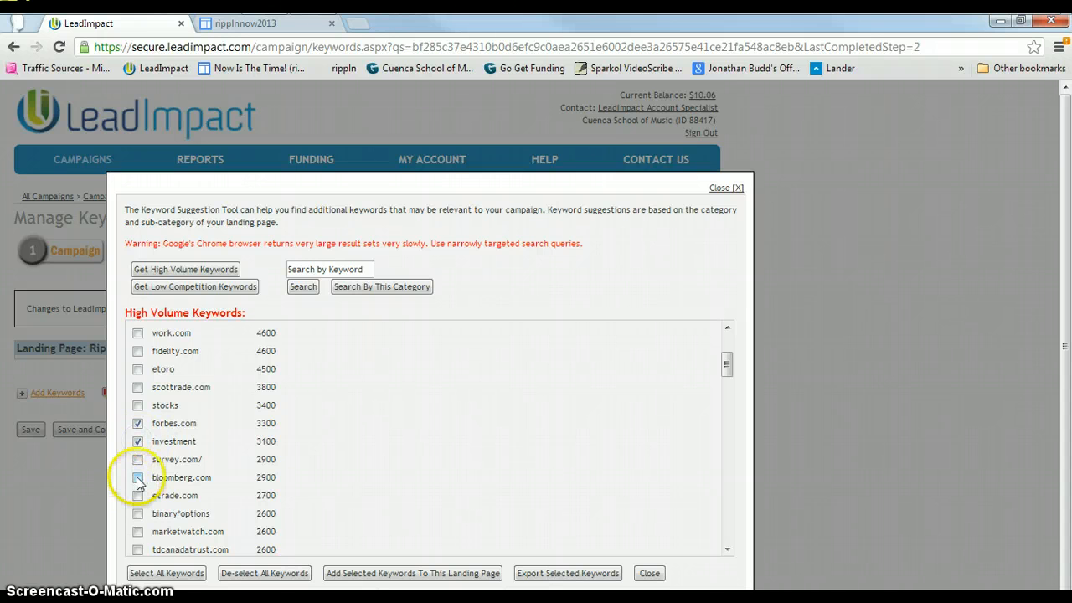
left_click(138, 479)
scroll(139, 473, "down", 1)
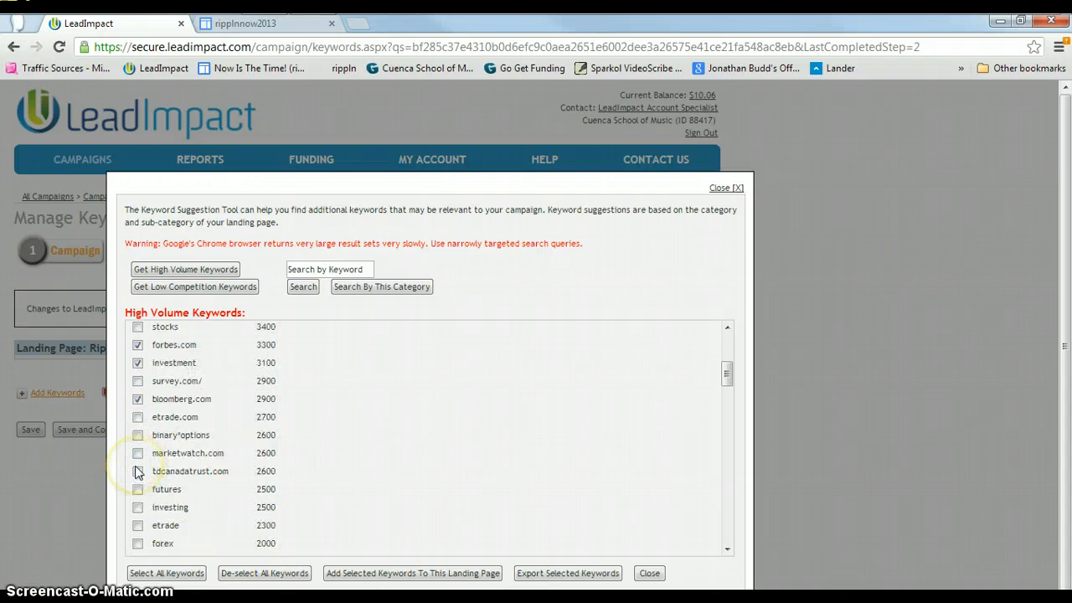
left_click(137, 418)
left_click(139, 436)
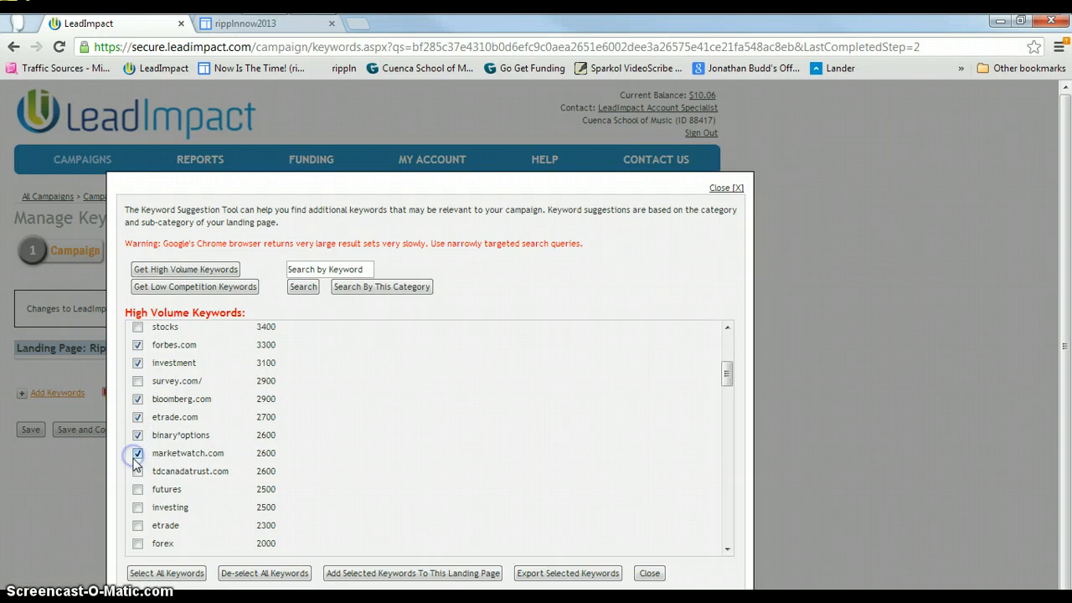
left_click(138, 472)
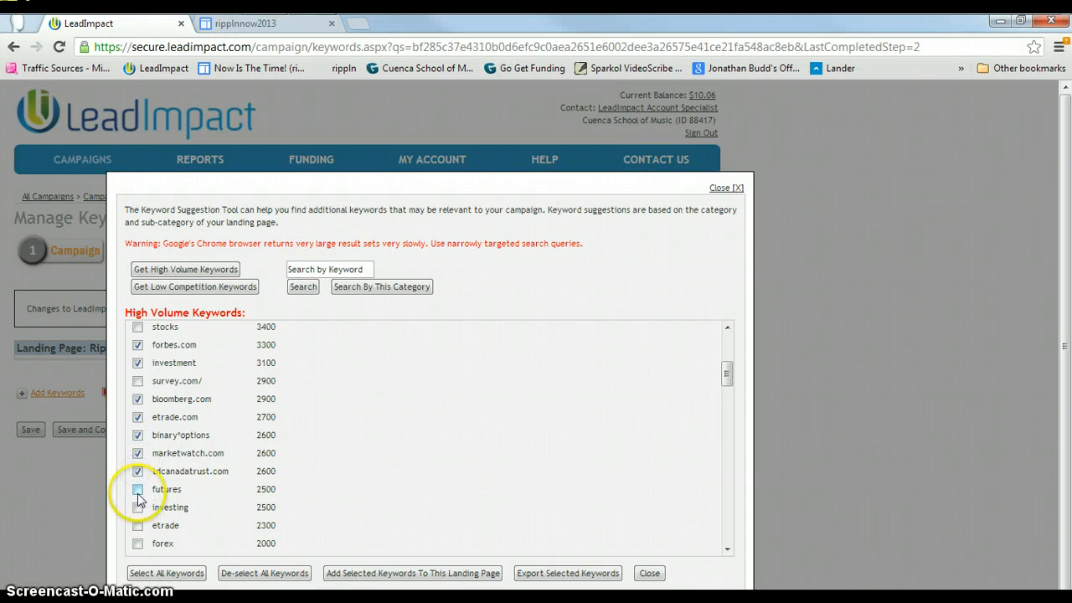
left_click(139, 491)
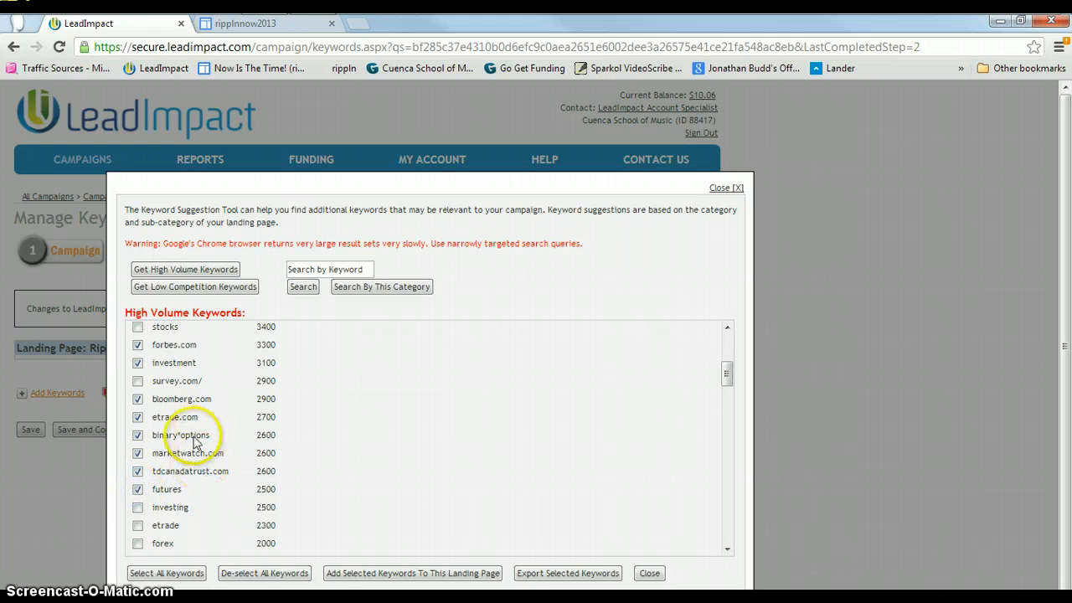
Check the suggested keywords investing, etrade and money.com further down the high volume list.
scroll(186, 439, "down", 2)
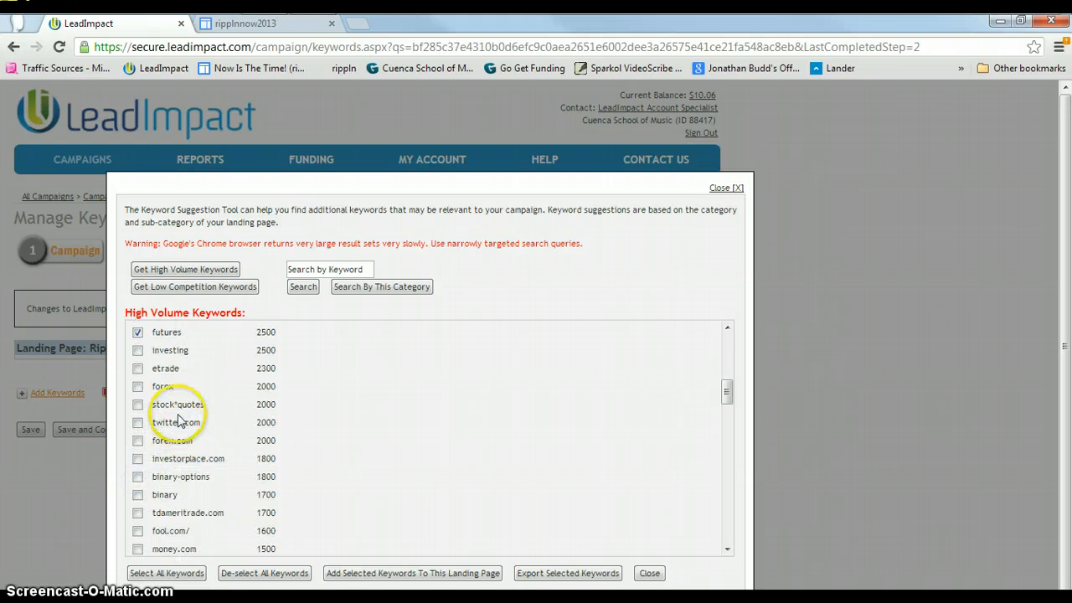
left_click(138, 351)
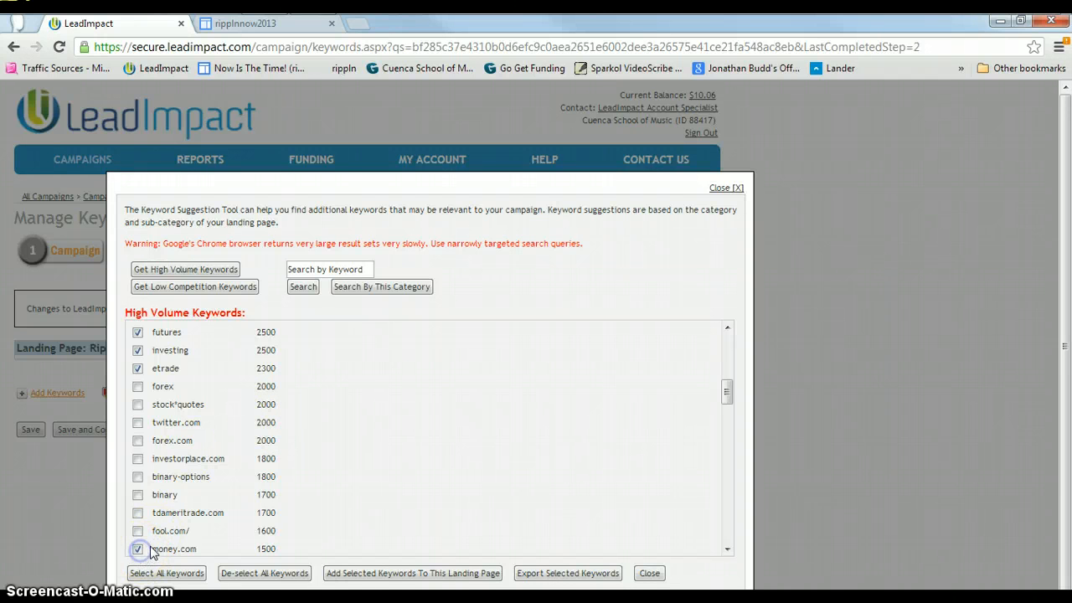
Check theblaze.com, work.com and fidelity.com, add the selected keywords to the landing page and close the Keyword Suggestion Tool.
scroll(220, 512, "up", 5)
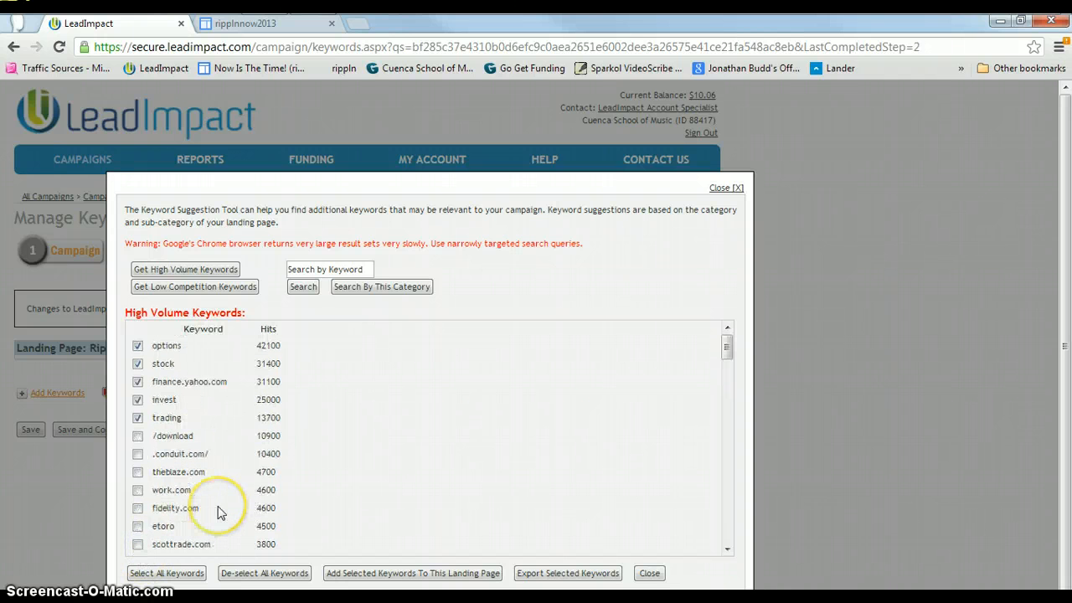
left_click(139, 474)
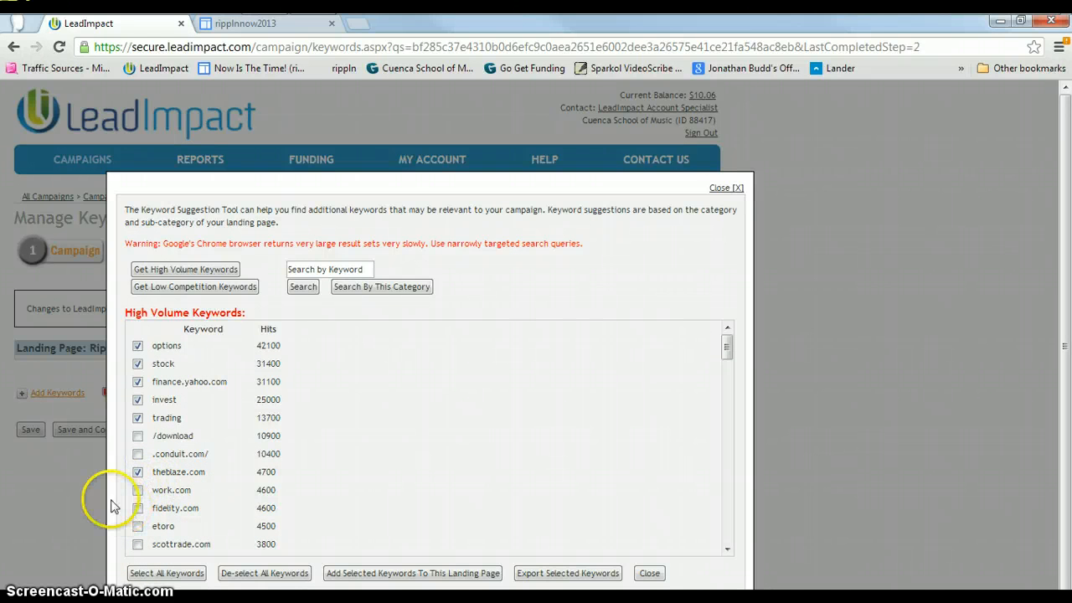
left_click(137, 490)
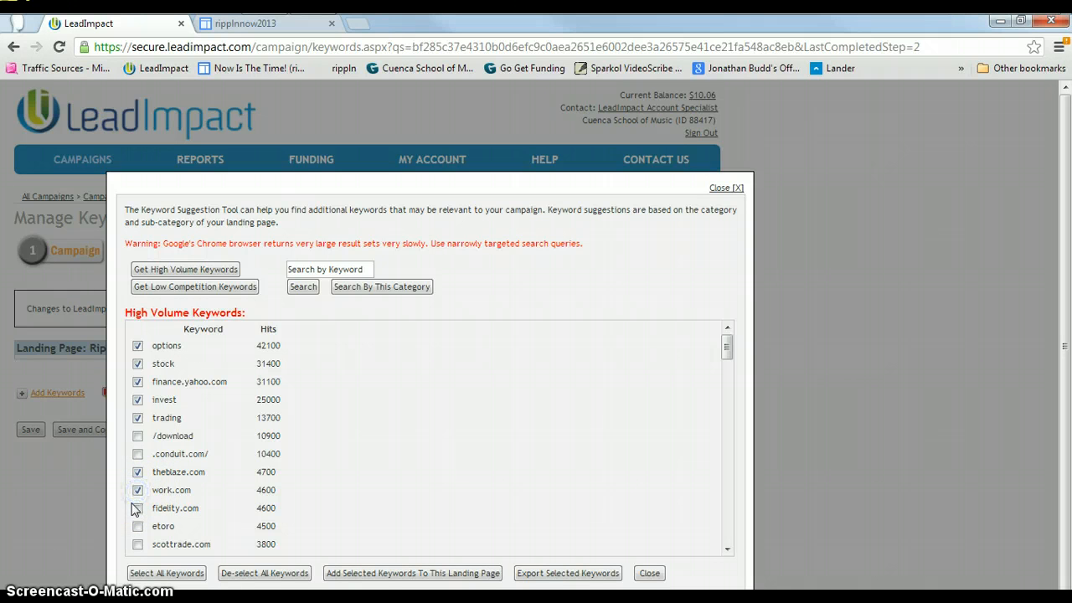
left_click(137, 509)
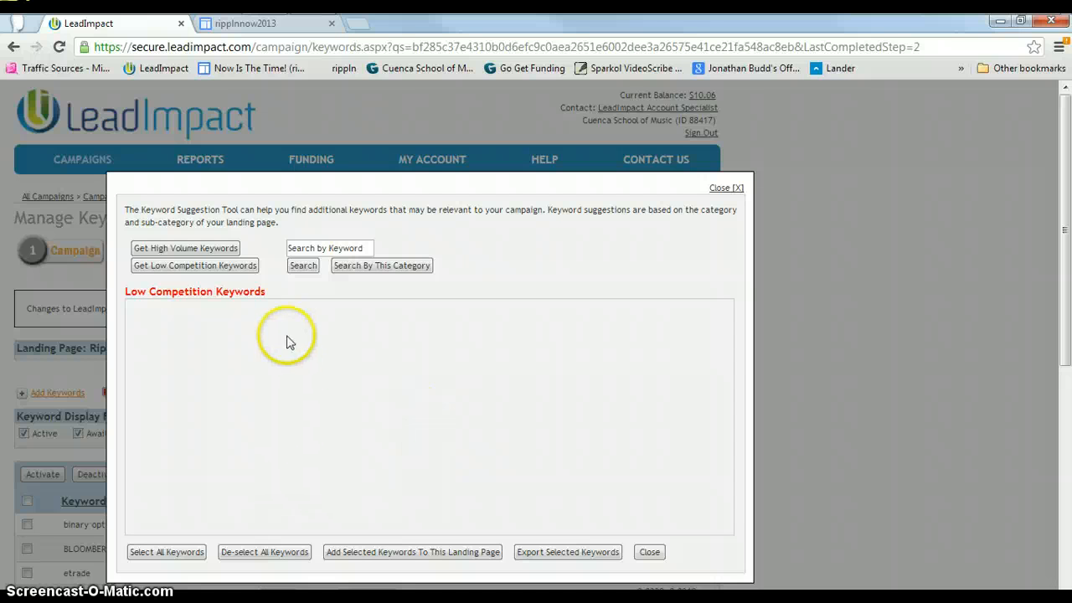
left_click(649, 553)
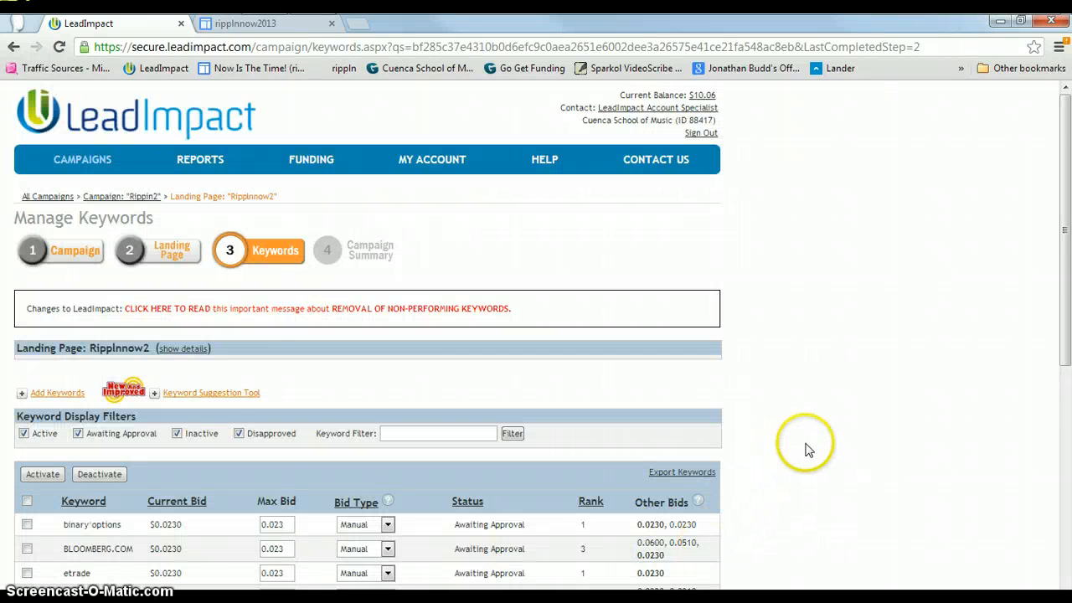
Review the keywords added to the landing page's keyword table.
scroll(805, 453, "down", 6)
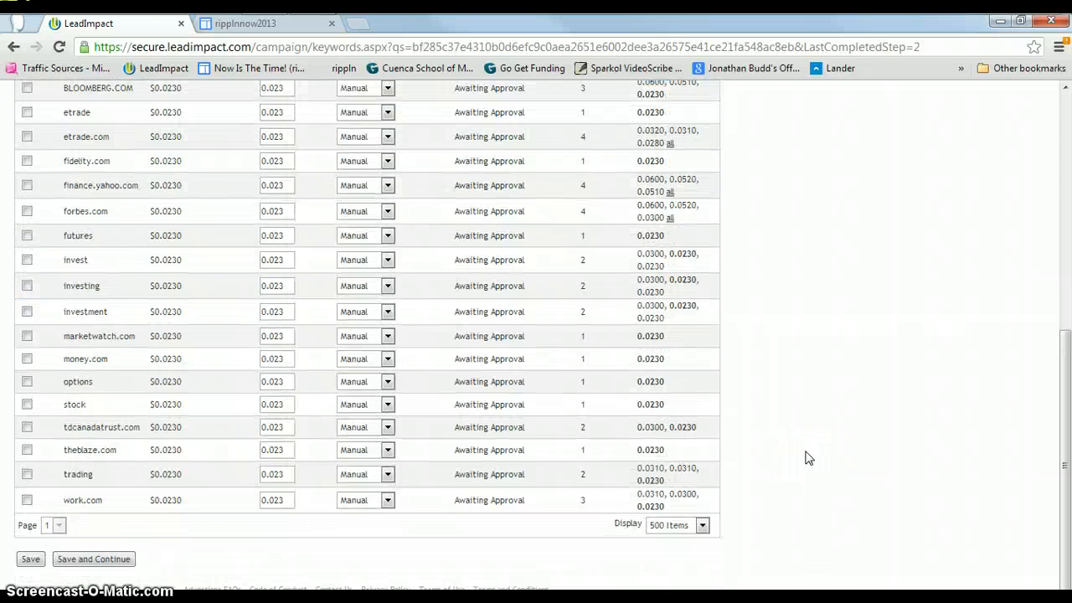
scroll(805, 458, "up", 5)
scroll(806, 458, "down", 5)
scroll(808, 459, "up", 3)
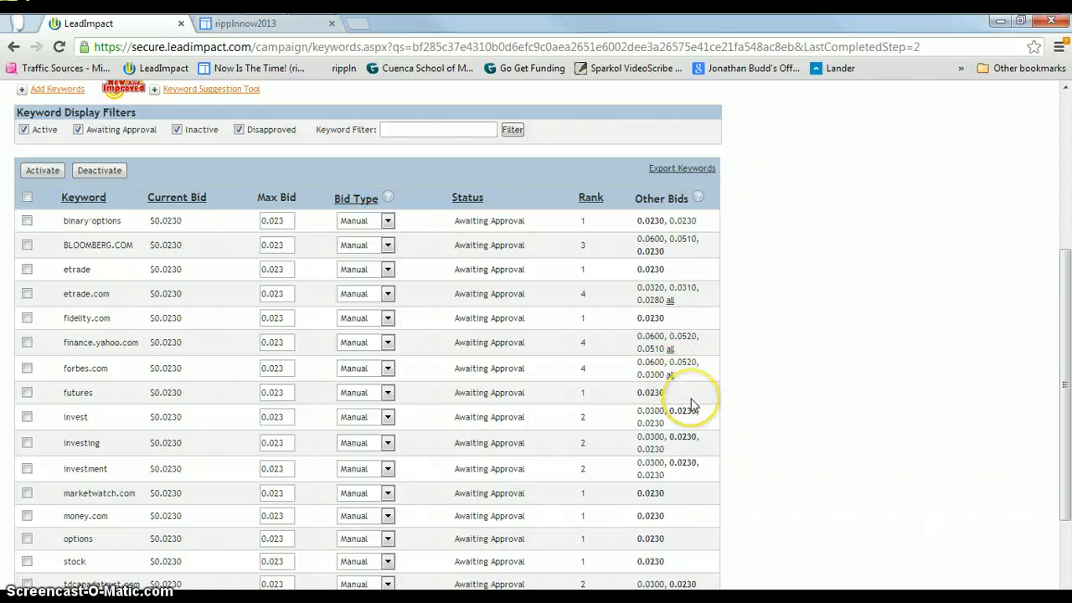
scroll(692, 405, "down", 2)
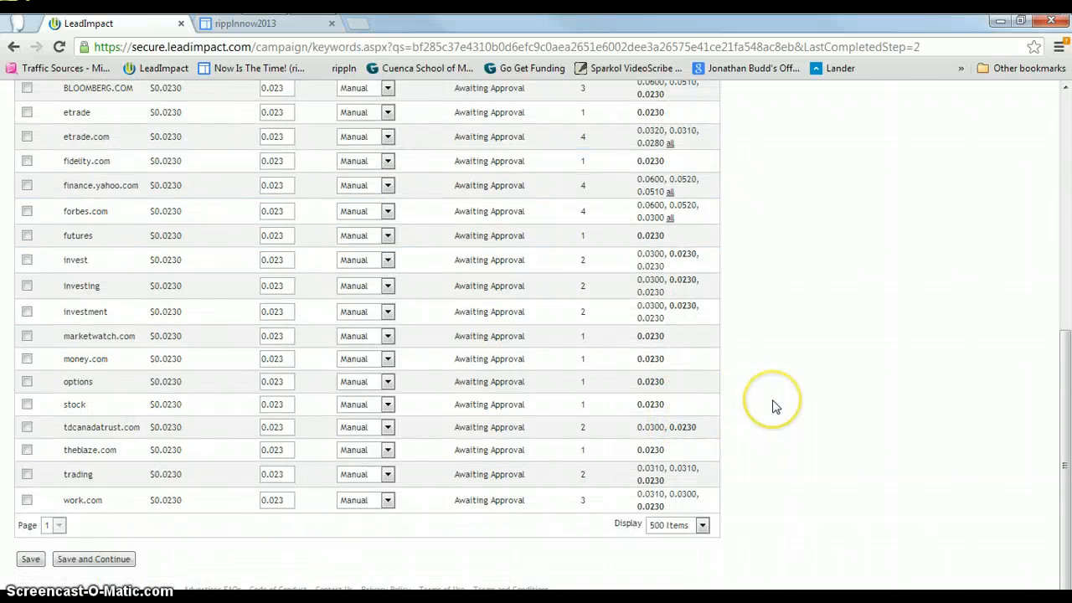
scroll(774, 406, "up", 1)
scroll(774, 407, "up", 1)
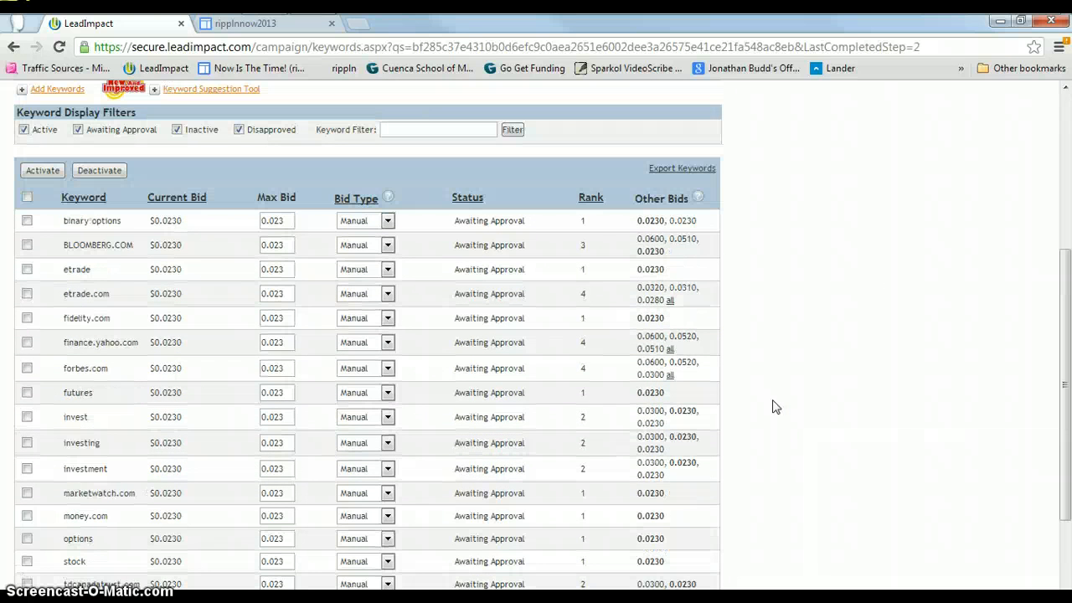
scroll(774, 406, "up", 1)
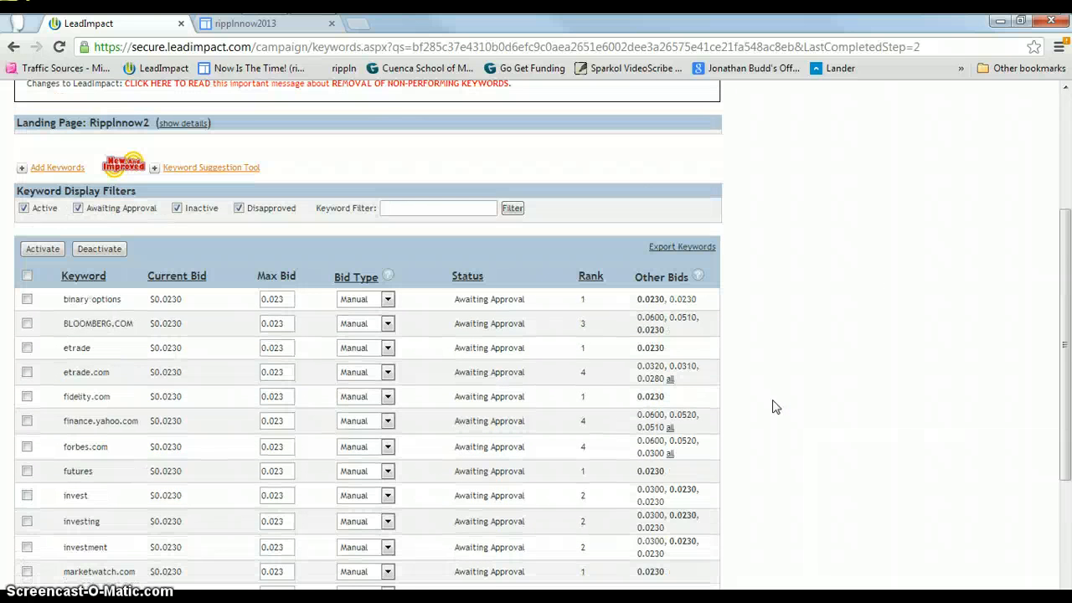
scroll(774, 407, "down", 1)
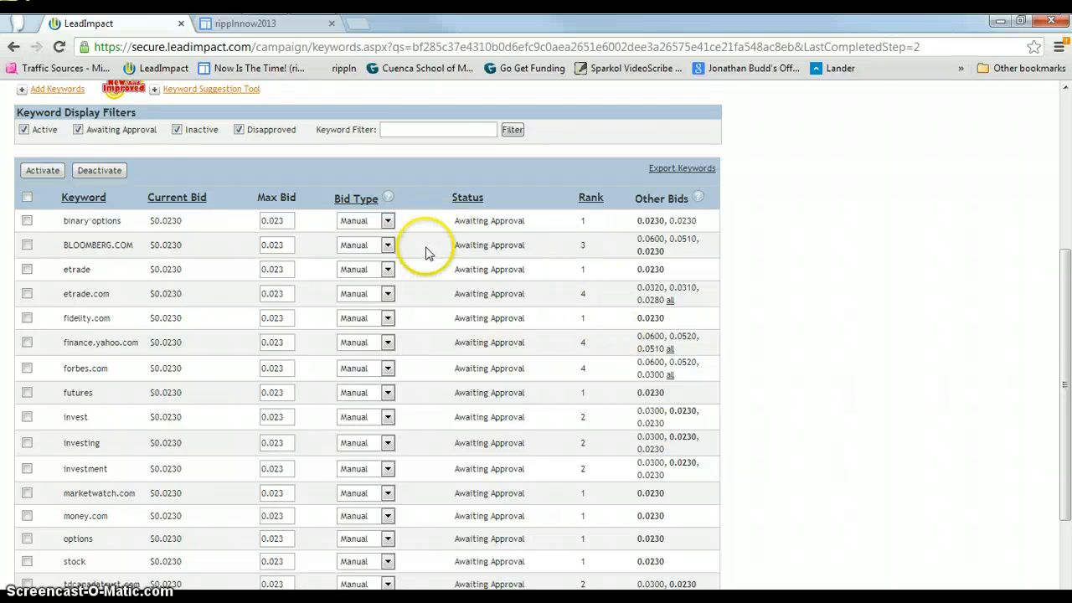
scroll(362, 220, "up", 1)
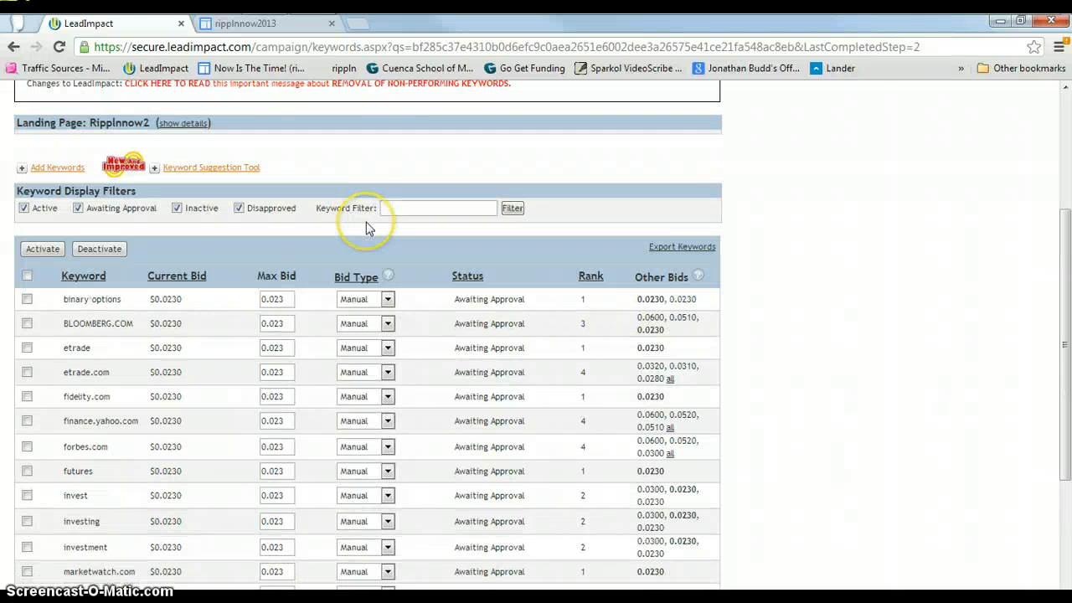
scroll(366, 227, "down", 1)
Set the bid type to Auto for binary*options, BLOOMBERG.COM, etrade, etrade.com, fidelity.com and finance.yahoo.com.
left_click(385, 220)
left_click(384, 245)
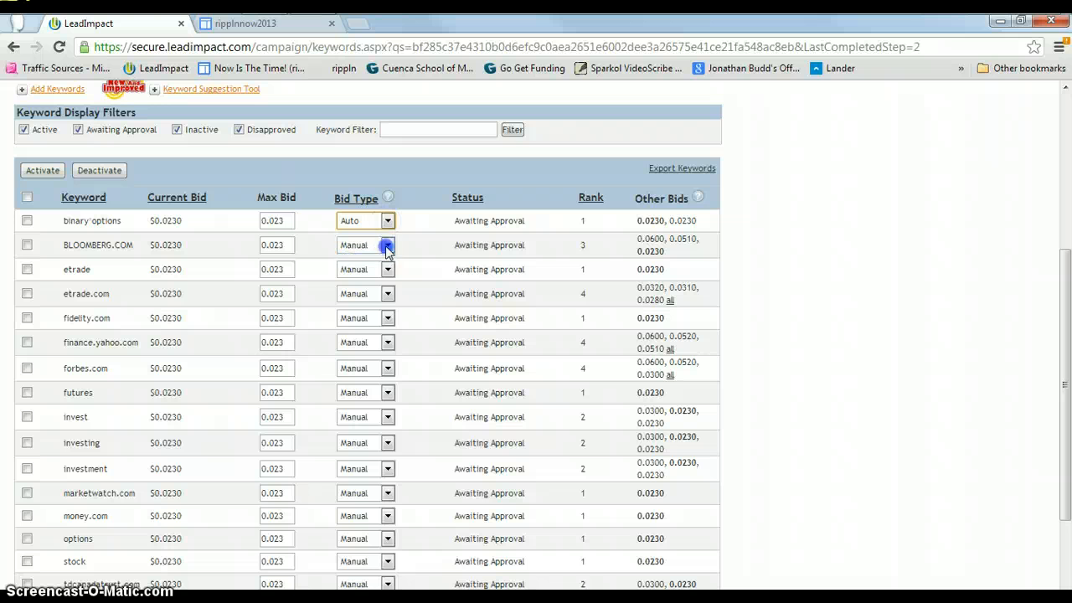
left_click(387, 246)
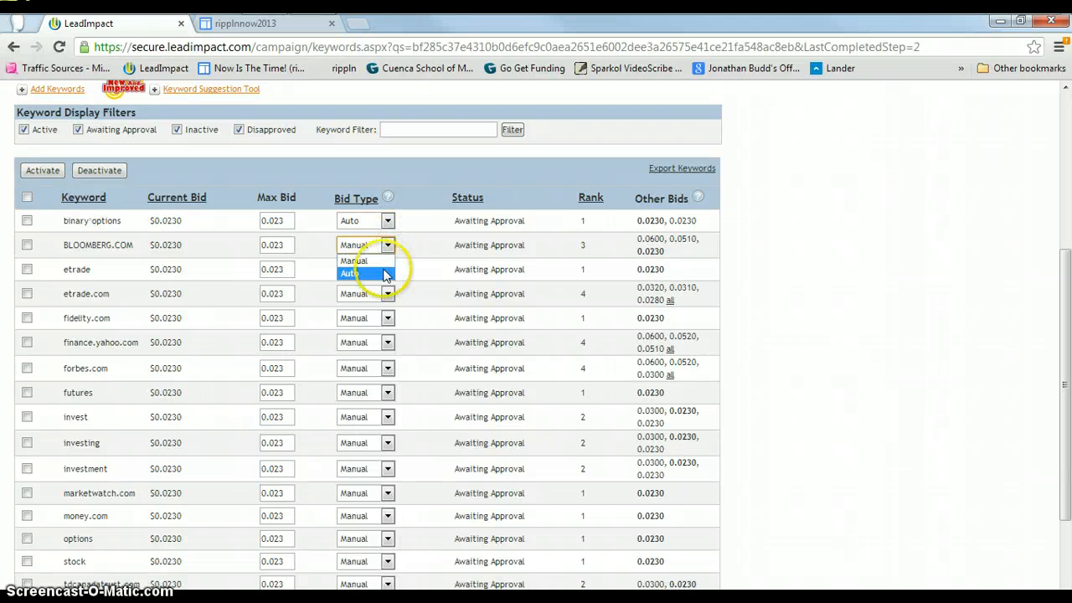
left_click(385, 274)
left_click(387, 269)
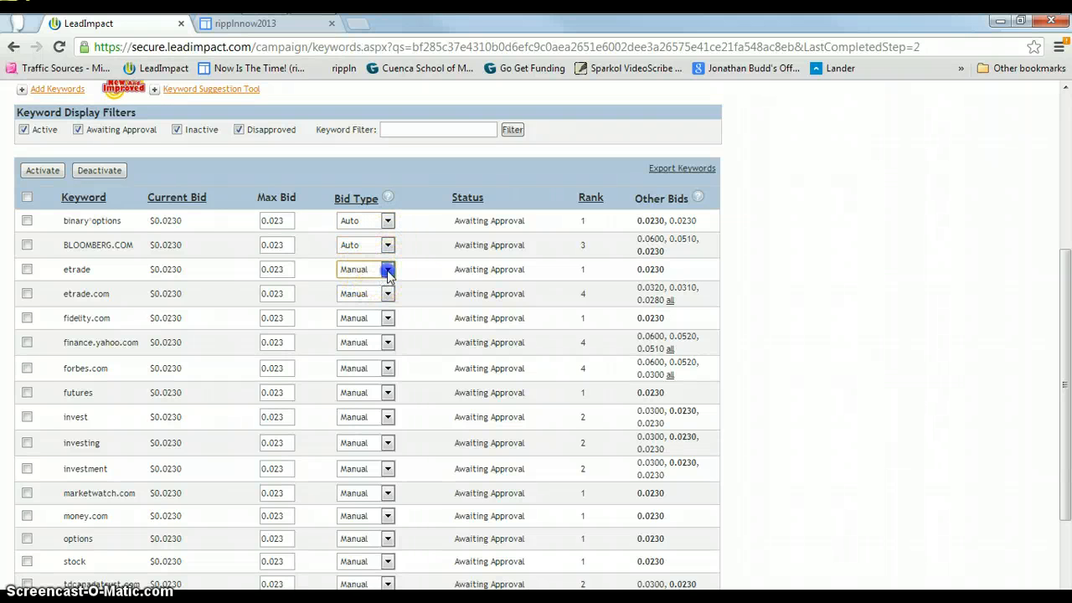
left_click(381, 294)
left_click(389, 298)
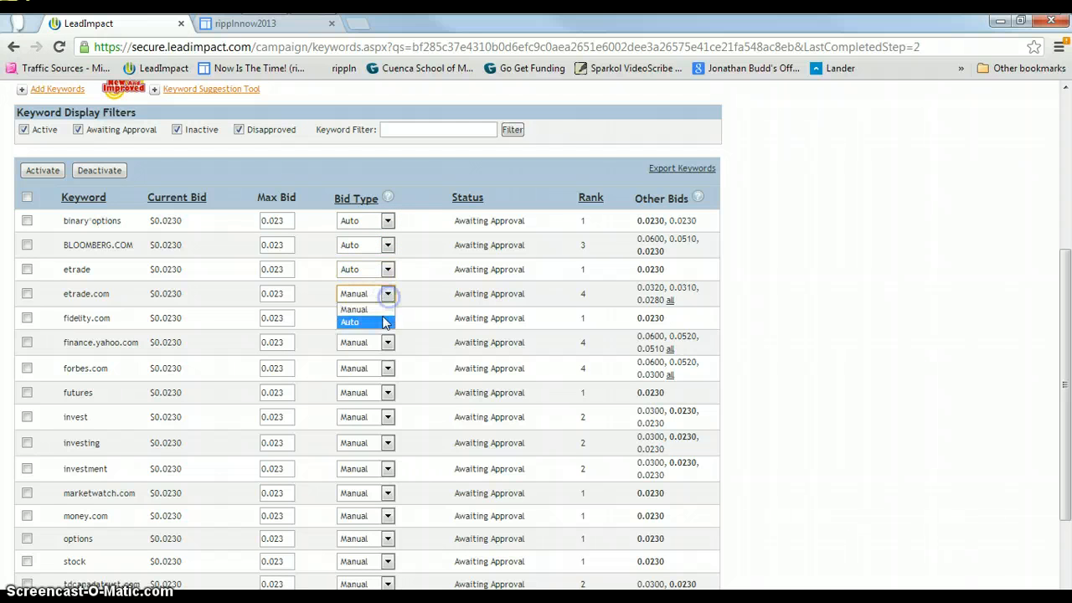
left_click(385, 319)
left_click(384, 321)
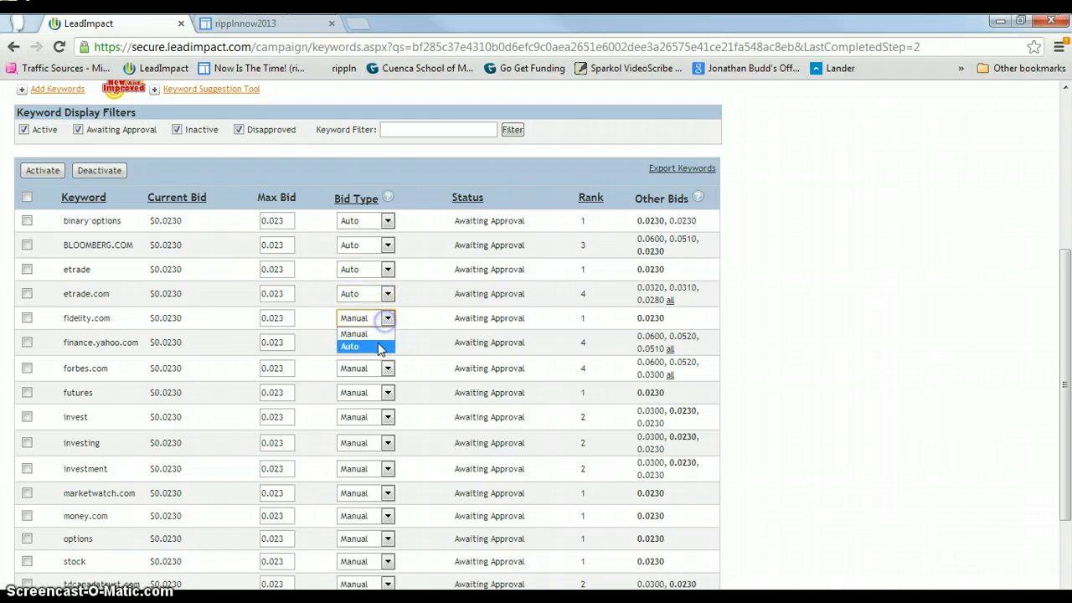
left_click(388, 344)
left_click(388, 344)
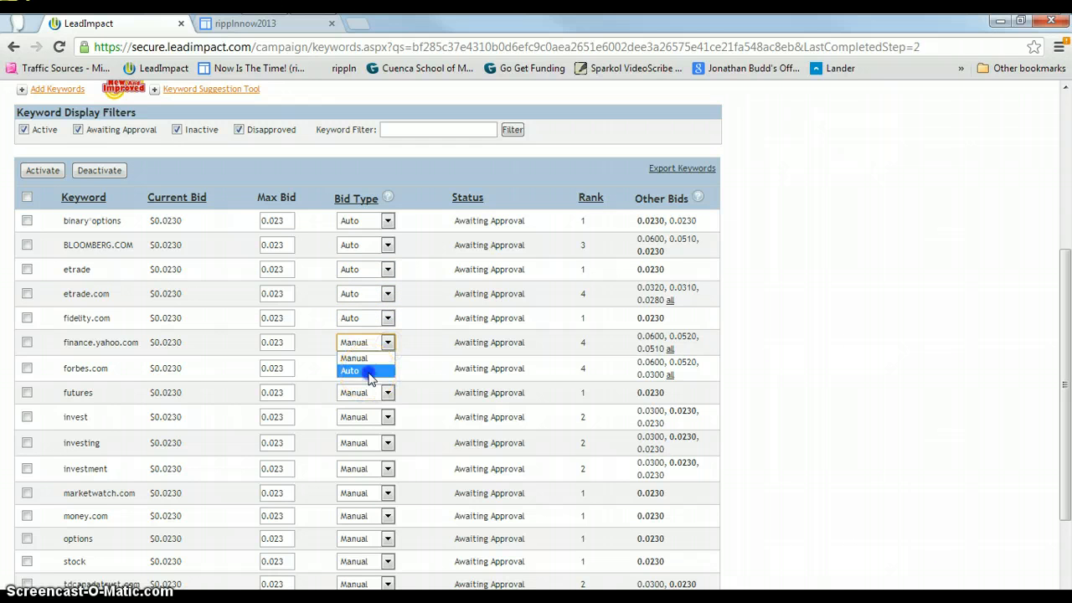
left_click(388, 368)
Set the bid type to Auto for forbes.com, futures, invest and investing.
left_click(387, 369)
left_click(381, 397)
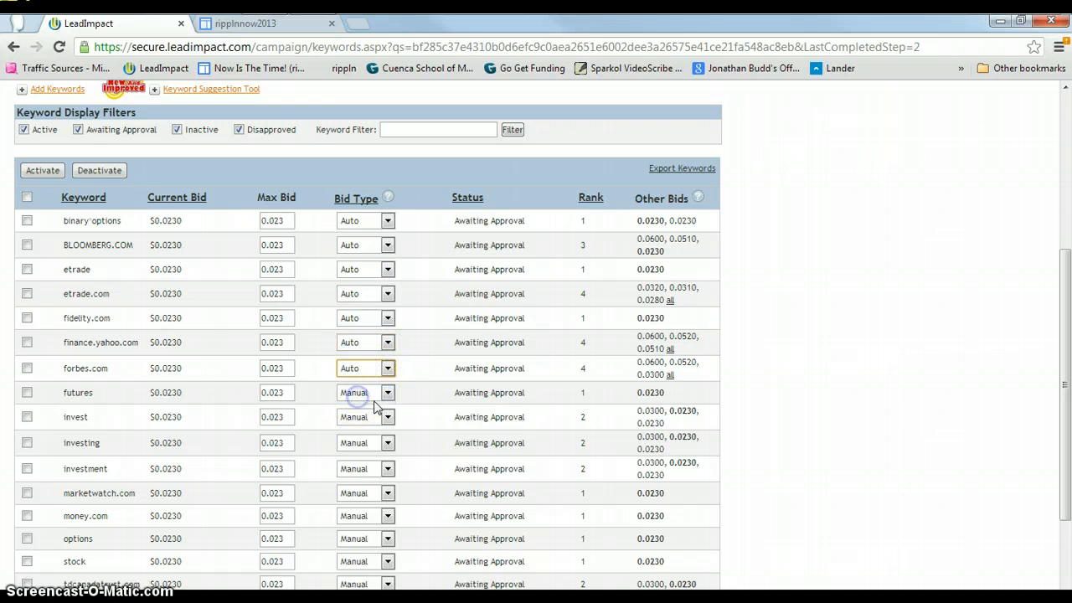
left_click(388, 393)
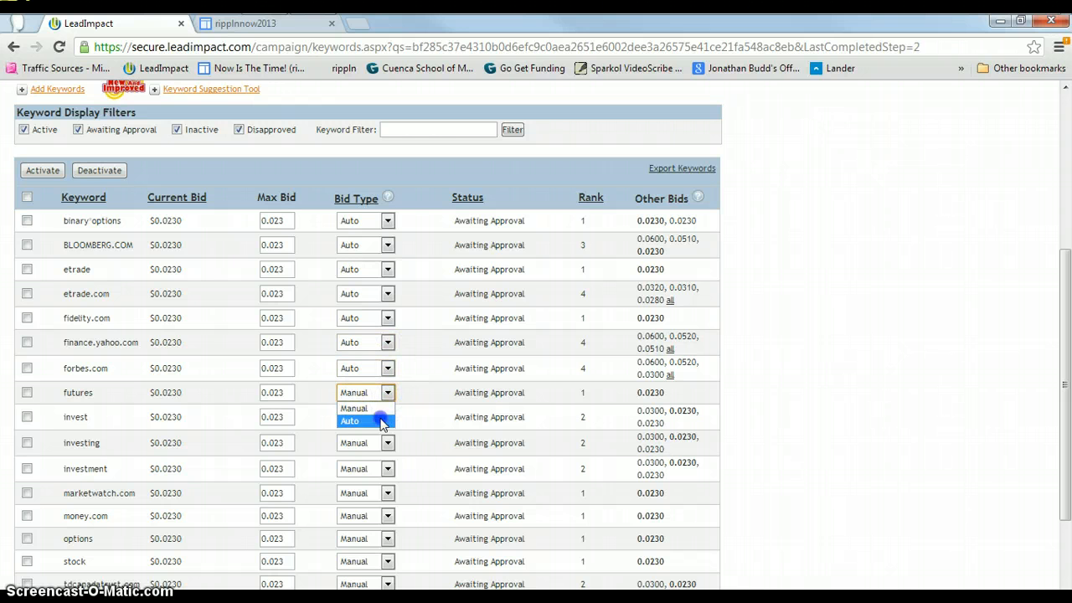
left_click(379, 420)
left_click(387, 418)
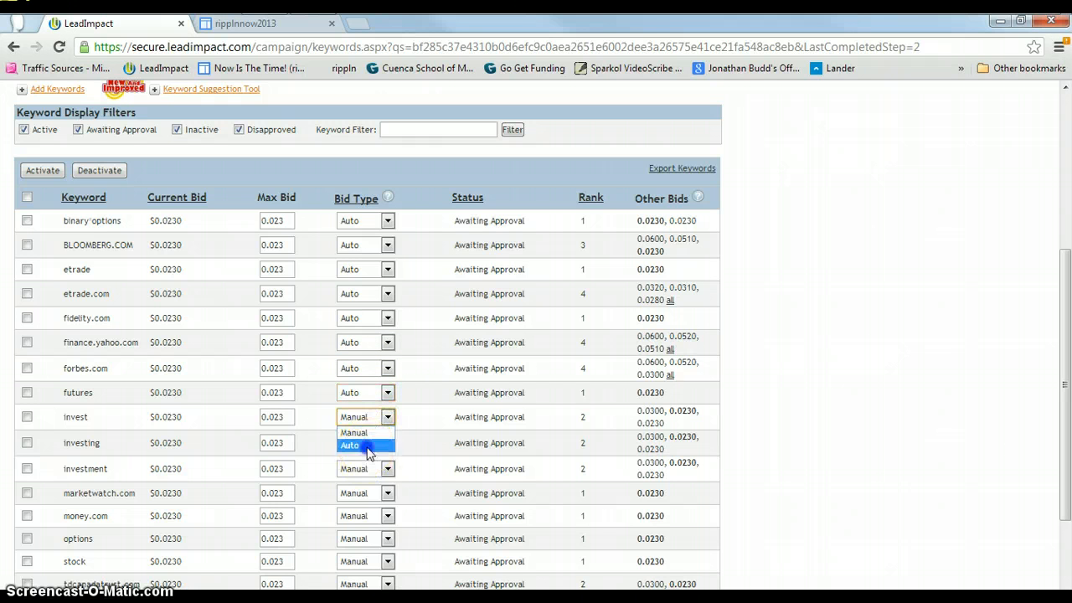
left_click(360, 445)
left_click(390, 448)
left_click(388, 443)
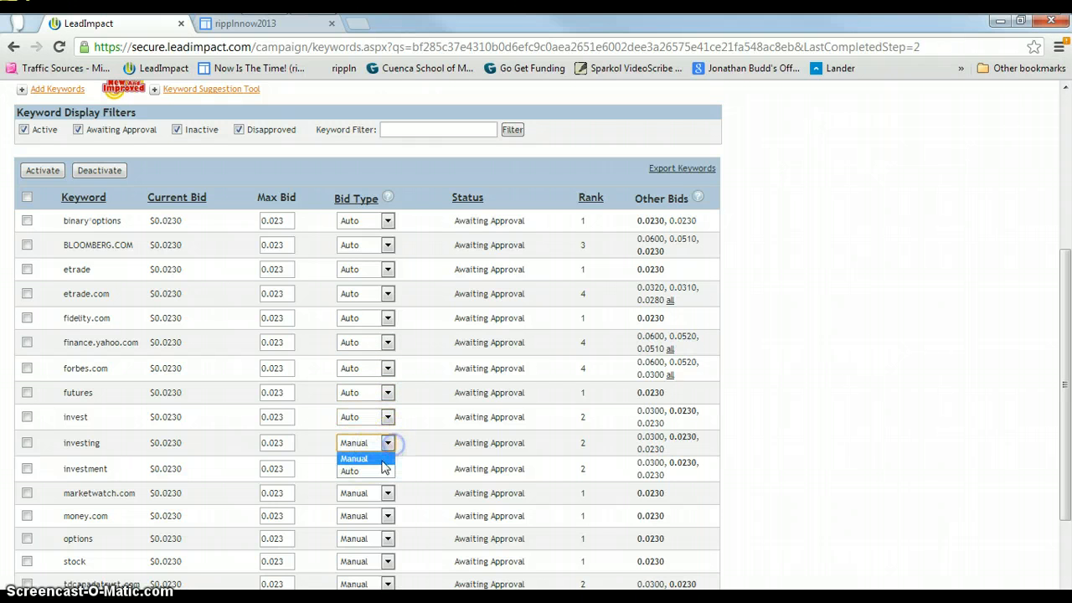
left_click(376, 468)
Set the bid type to Auto for investment, marketwatch.com, money.com, options, stock, tdcanadatrust.com, theblaze.com and trading.
scroll(442, 439, "down", 2)
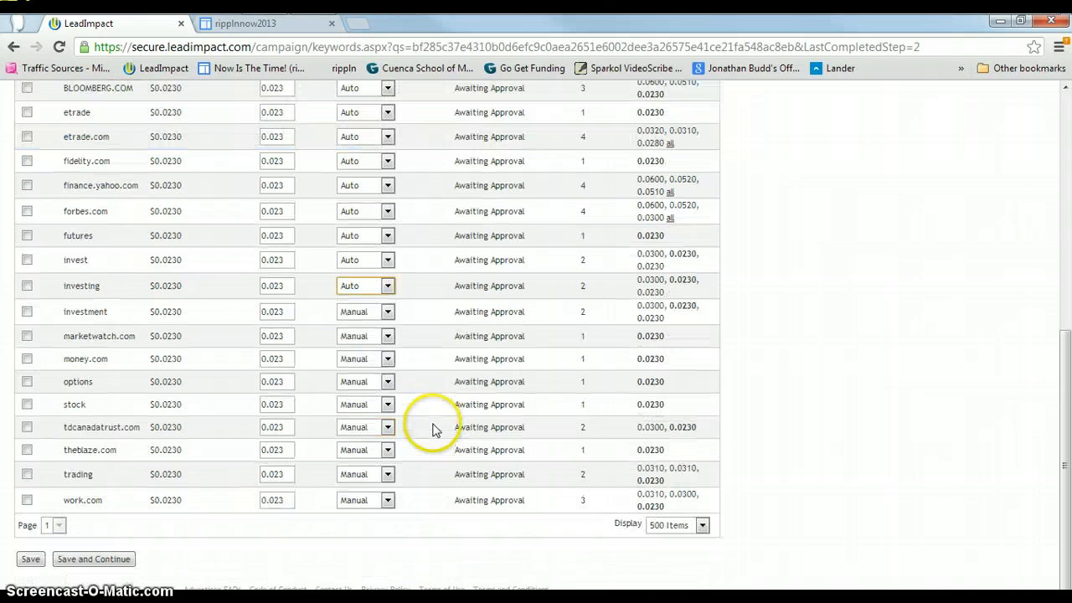
left_click(387, 312)
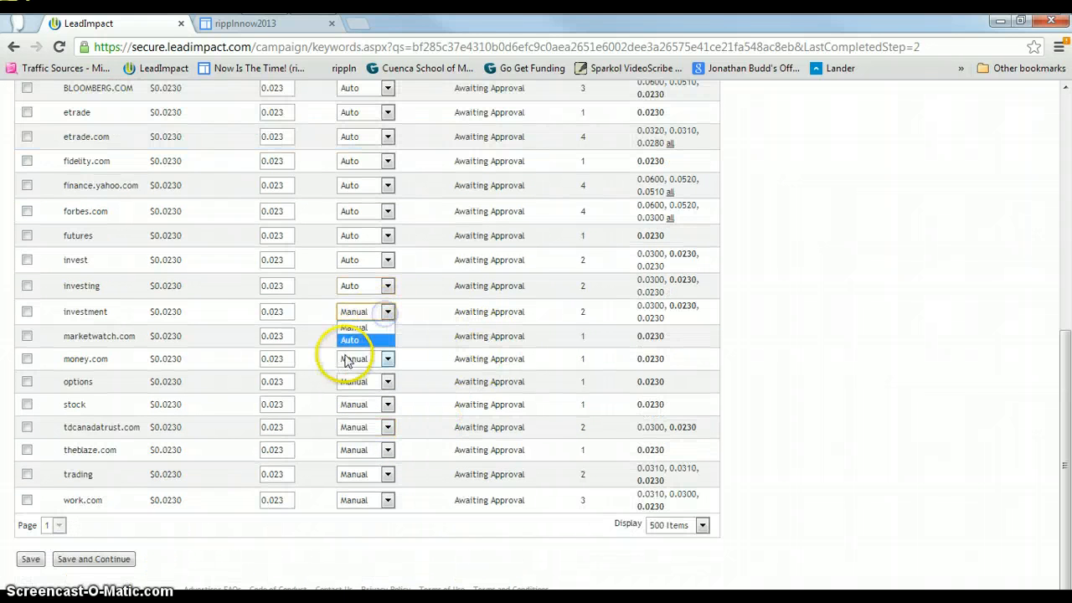
left_click(352, 340)
left_click(387, 336)
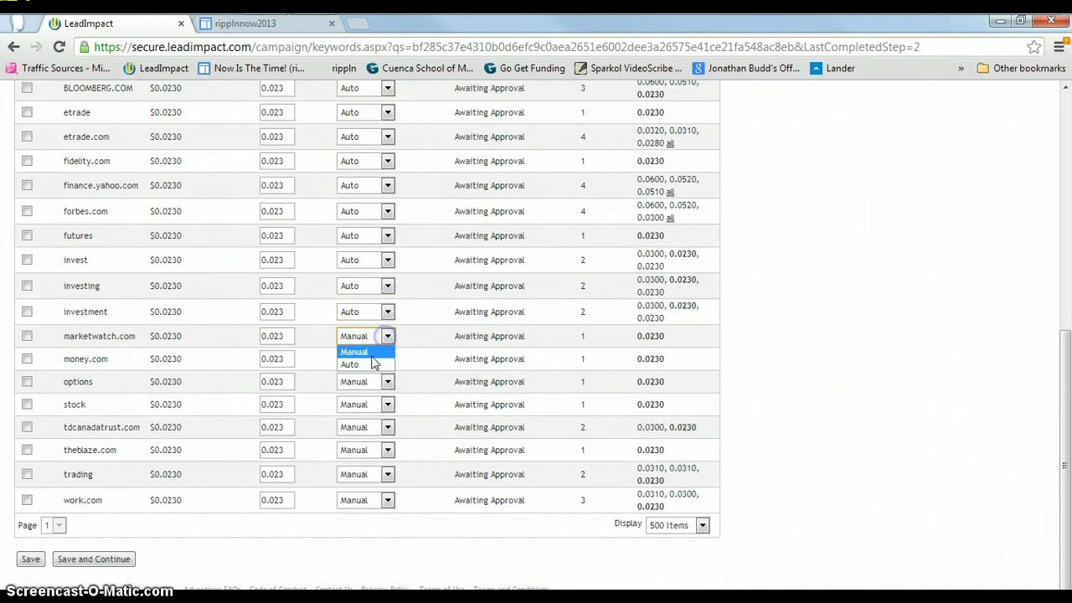
left_click(360, 365)
left_click(387, 359)
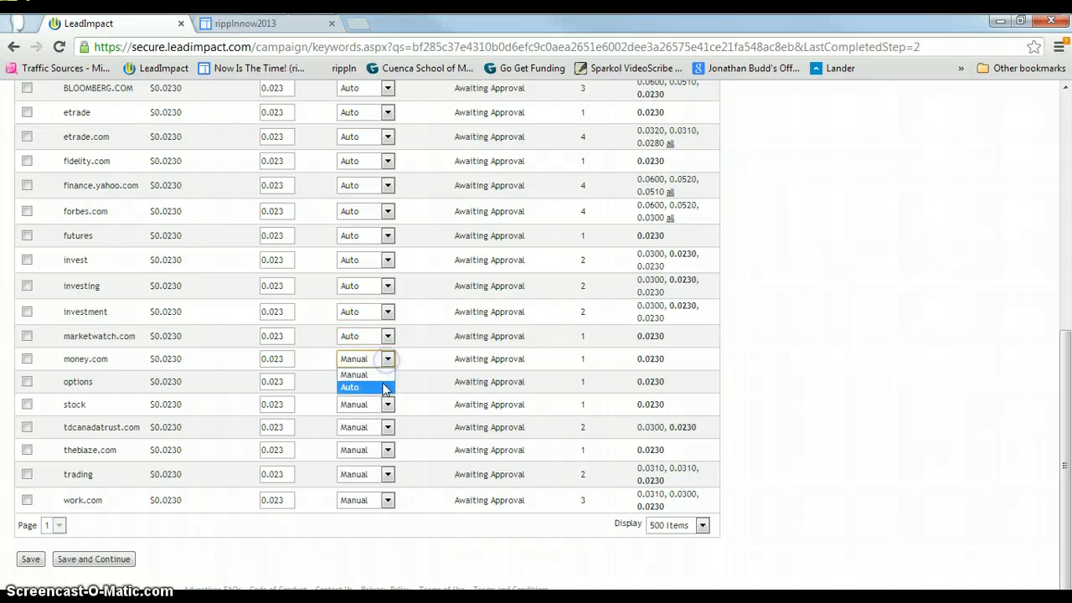
left_click(384, 386)
left_click(388, 381)
left_click(387, 403)
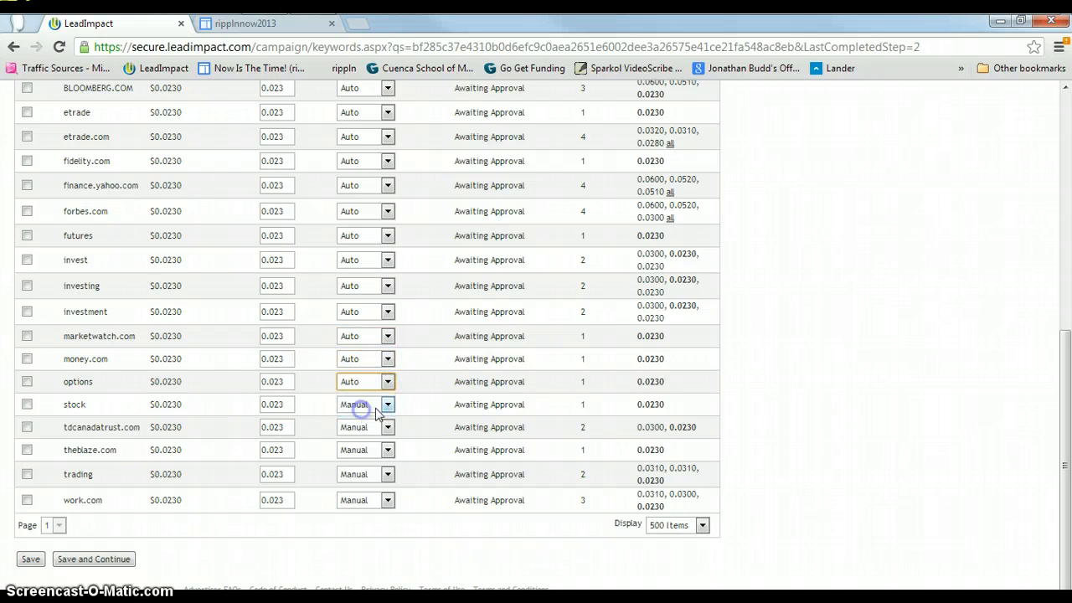
left_click(387, 404)
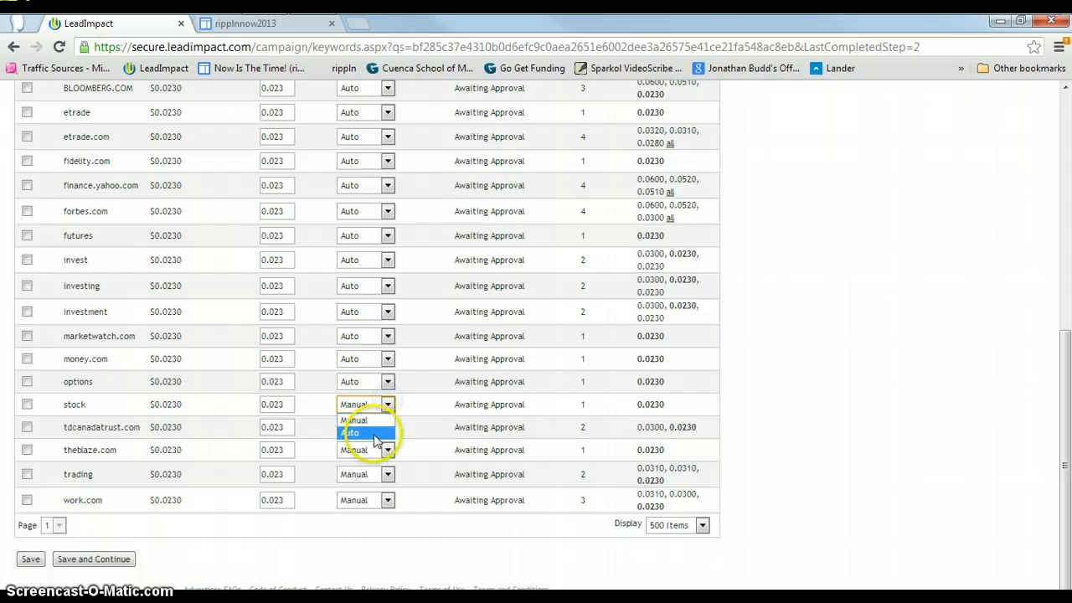
left_click(378, 428)
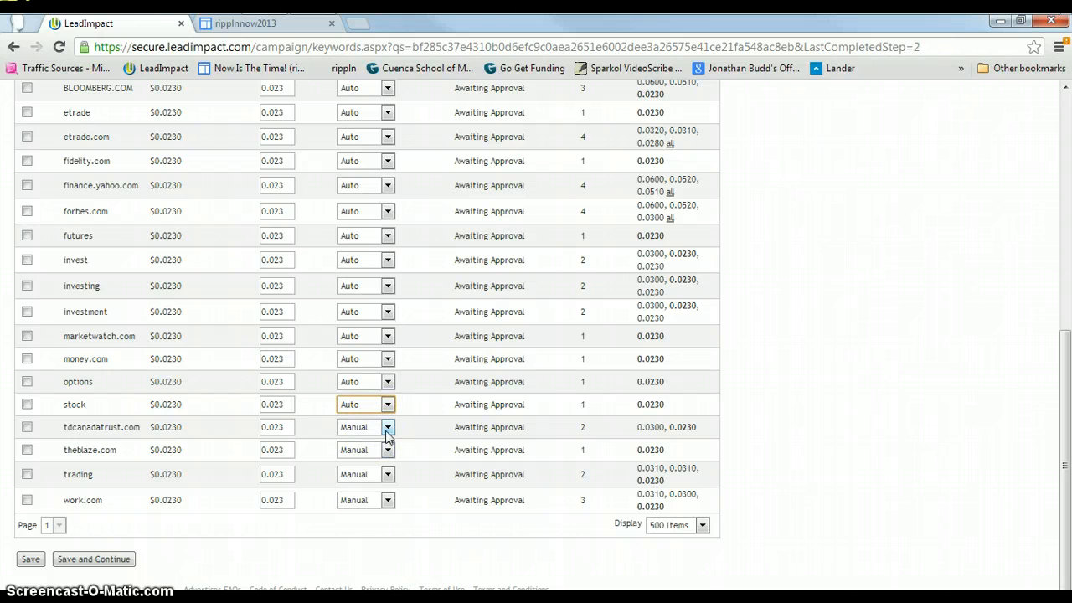
left_click(387, 428)
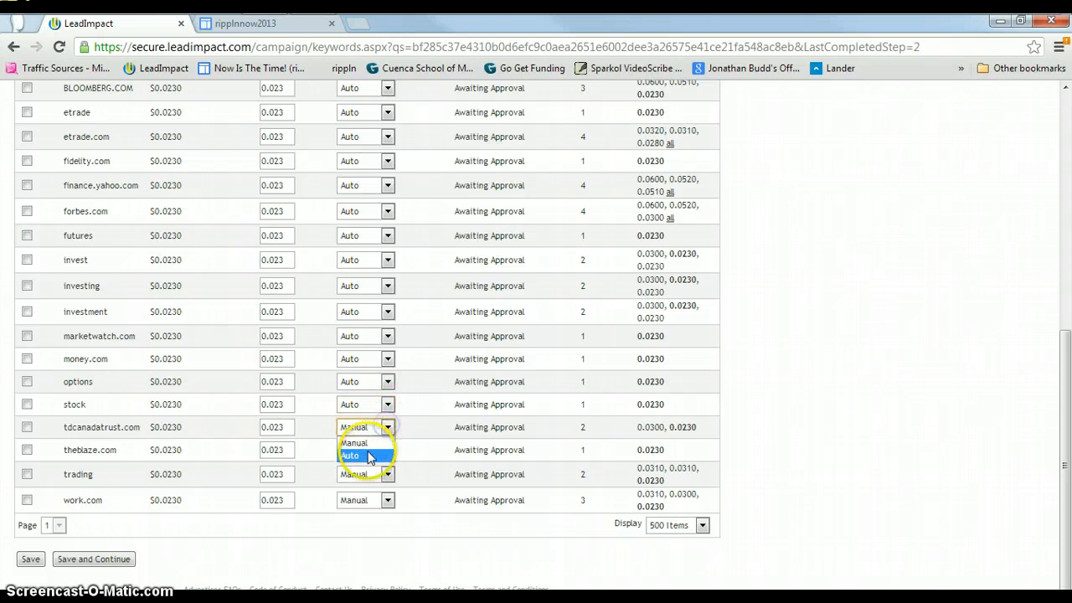
left_click(369, 457)
left_click(387, 449)
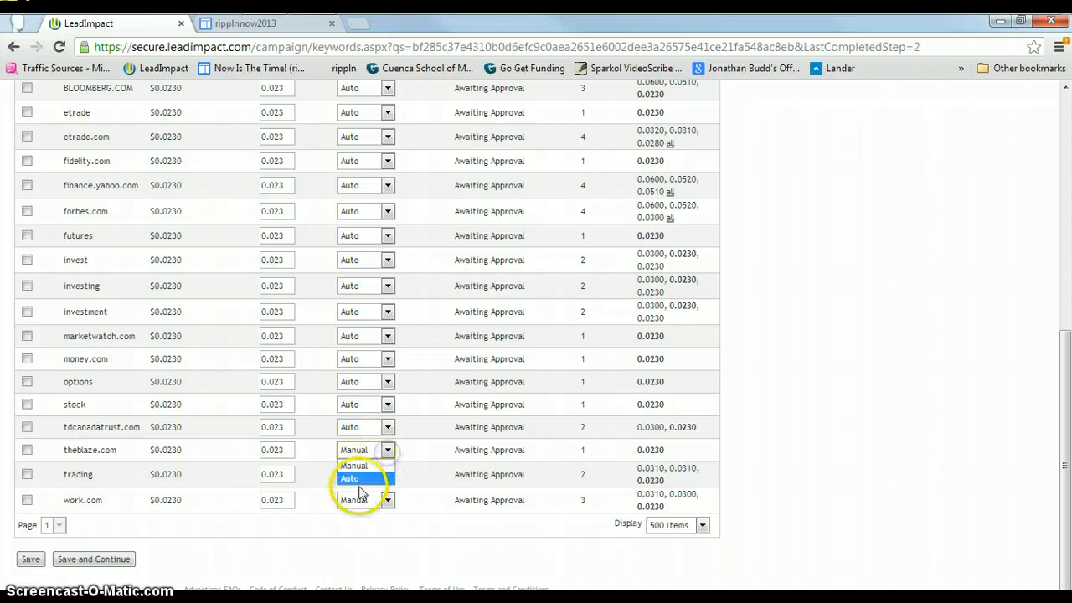
left_click(358, 481)
left_click(388, 474)
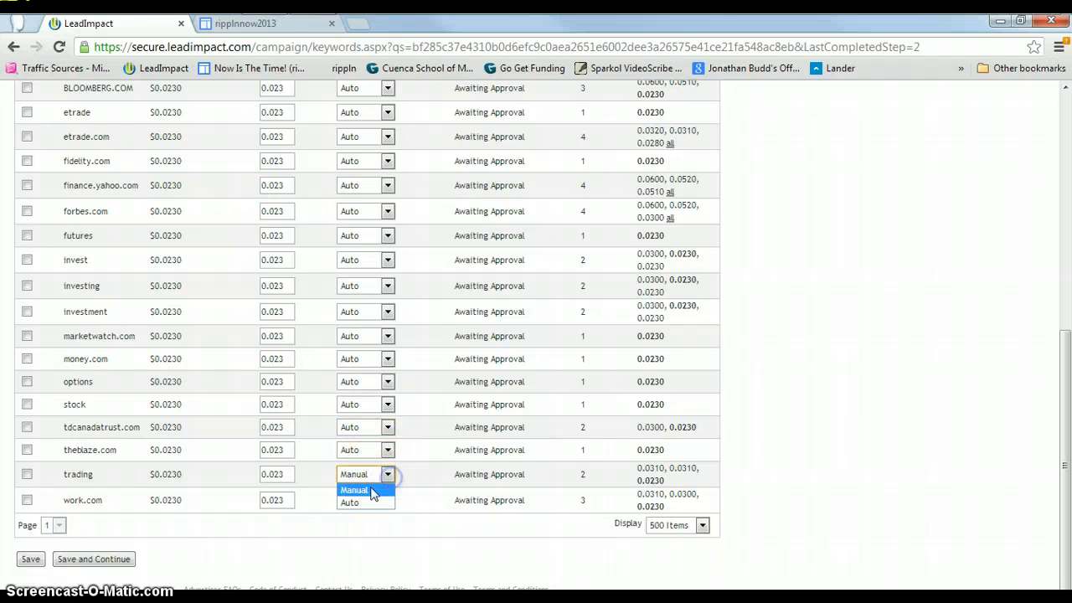
left_click(355, 503)
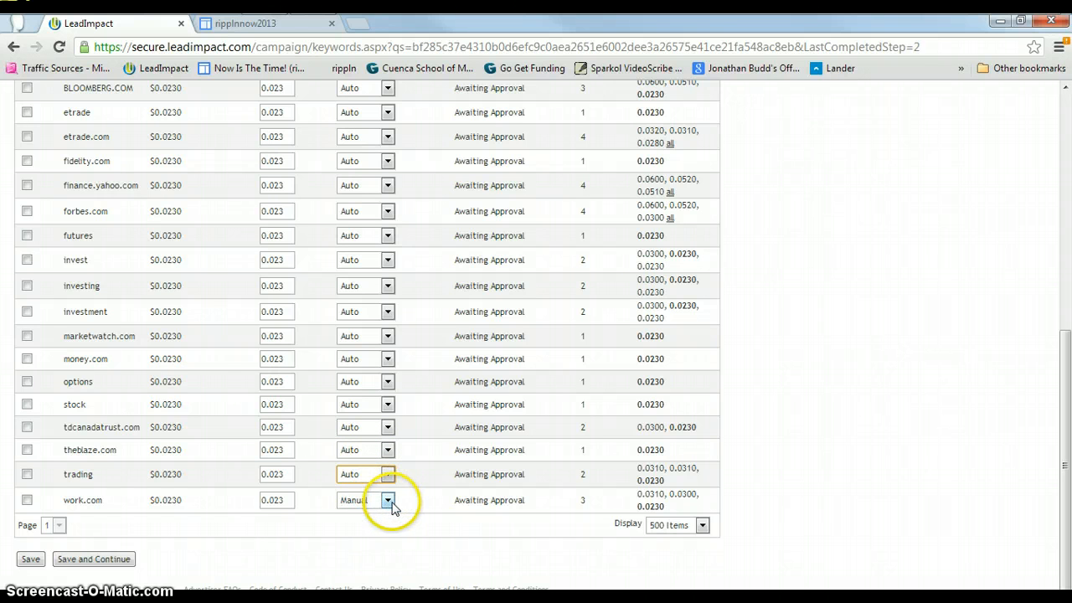
Set the bid type to Auto for work.com.
left_click(388, 500)
left_click(360, 529)
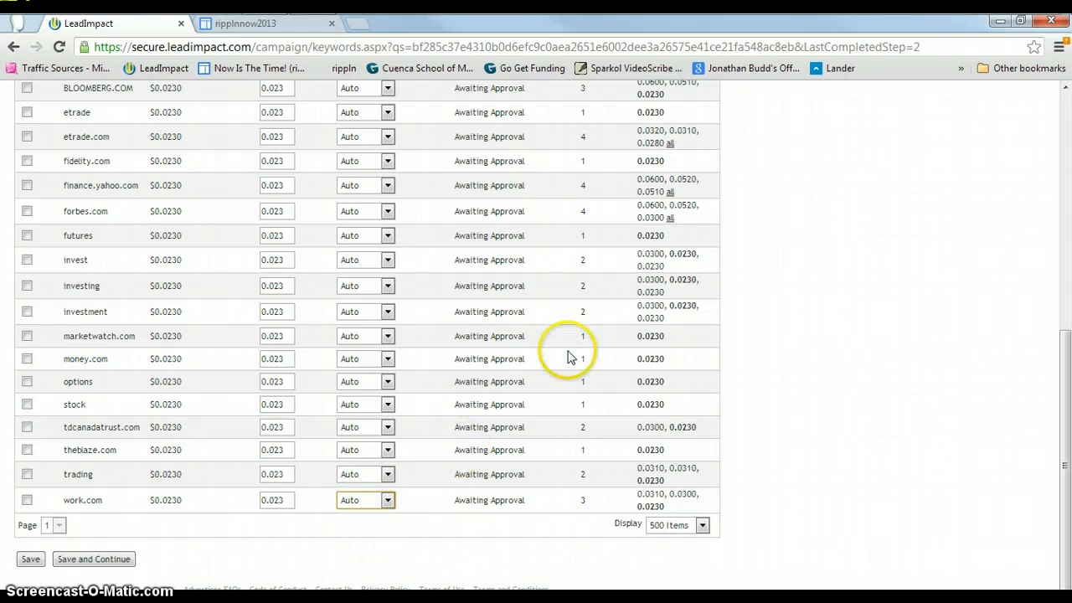
scroll(567, 356, "up", 4)
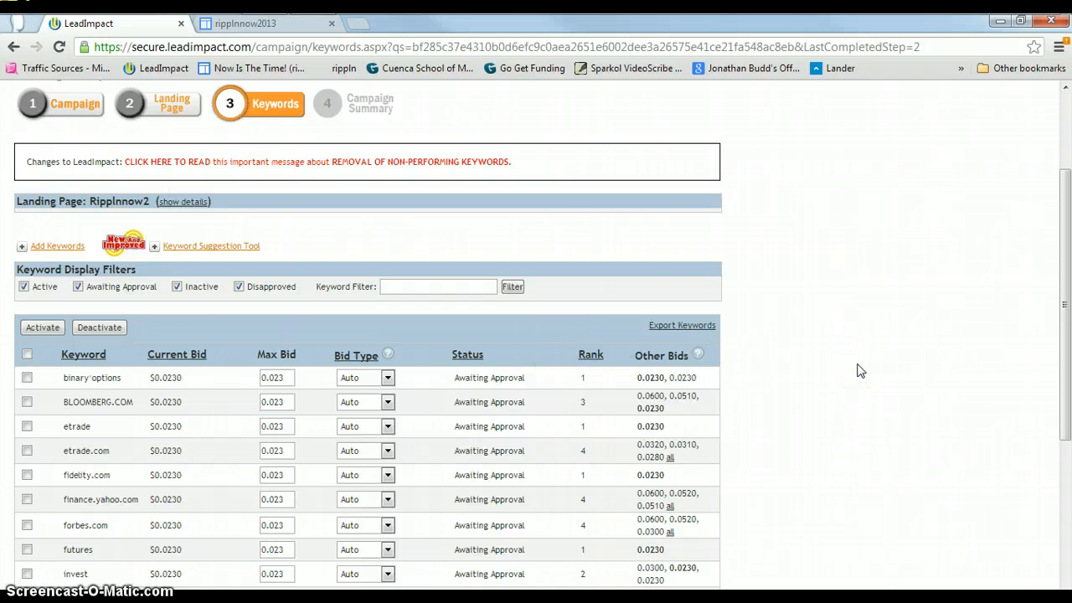
scroll(833, 342, "down", 3)
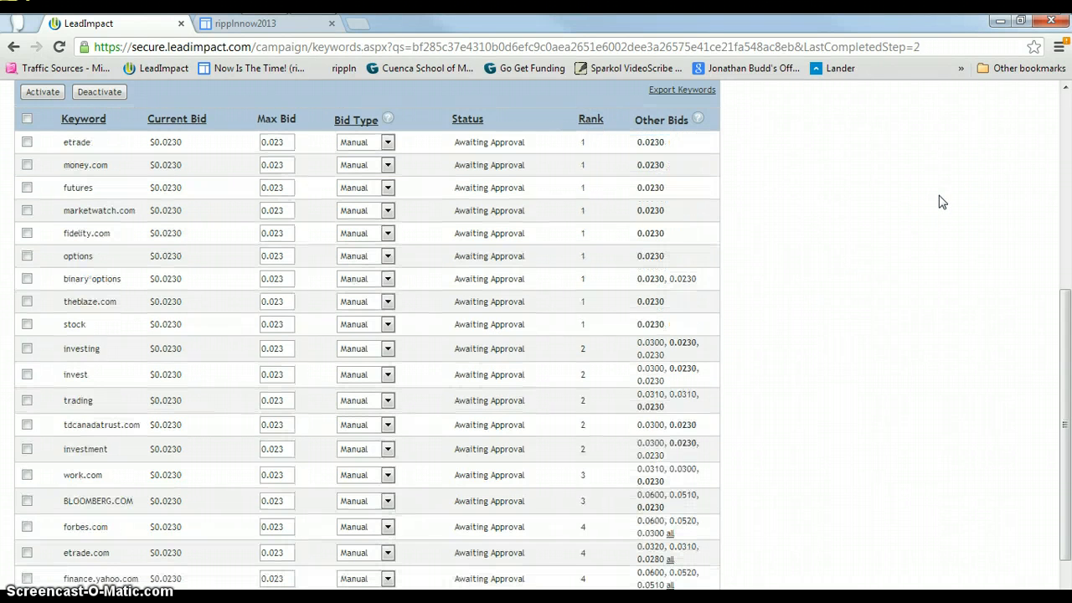
Set the max bid to 0.06 for the forbes.com and finance.yahoo.com keywords.
scroll(586, 259, "down", 1)
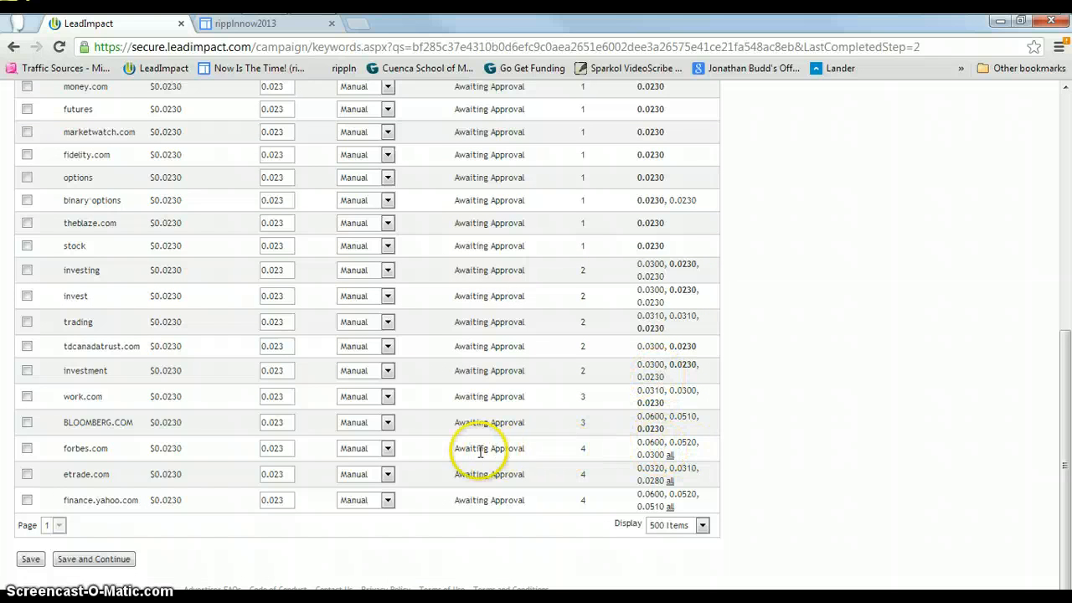
left_click(279, 450)
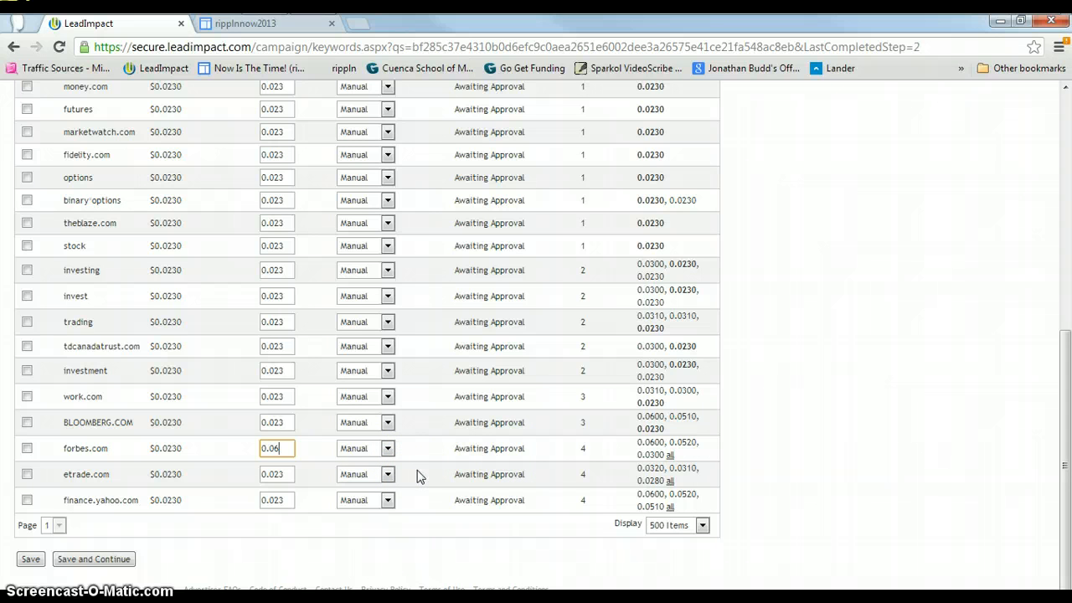
left_click(291, 500)
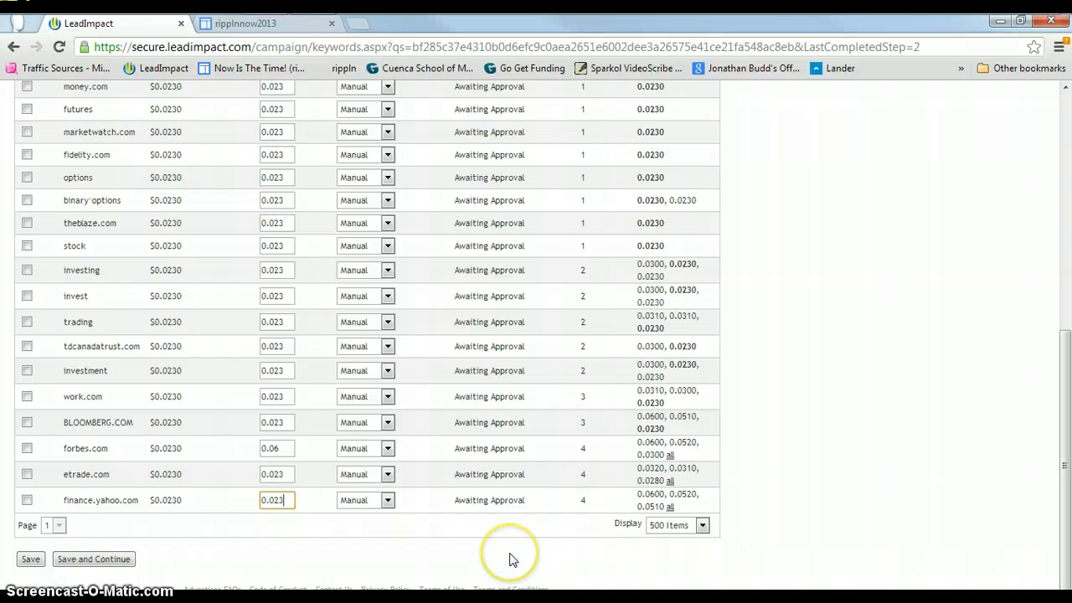
key("BackSpace")
key("BackSpace")
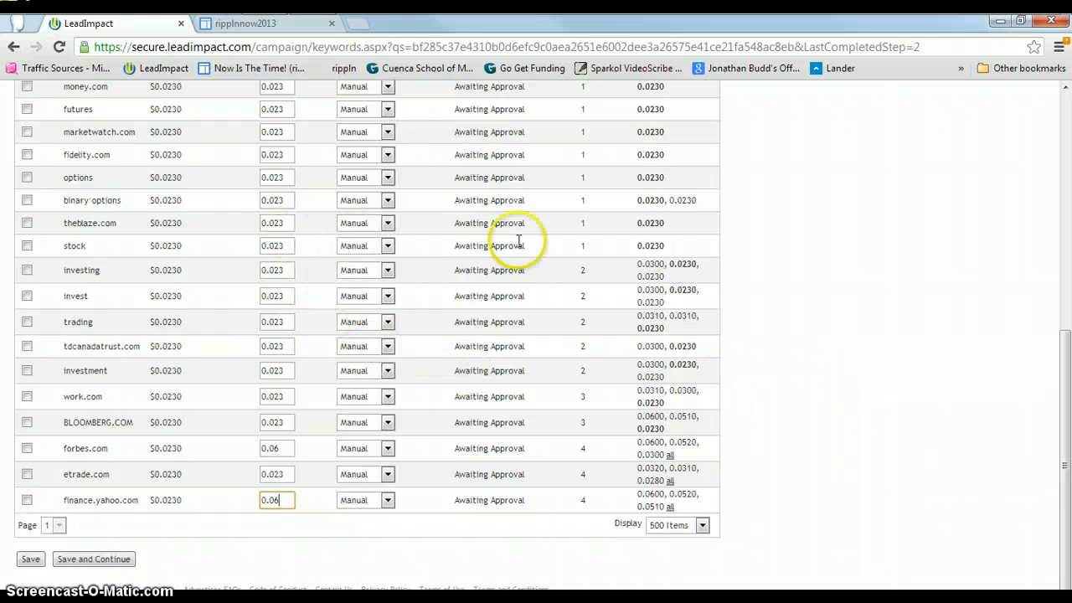
Set the max bid for BLOOMBERG.COM to 0.06 and save the keyword changes.
scroll(654, 244, "up", 3)
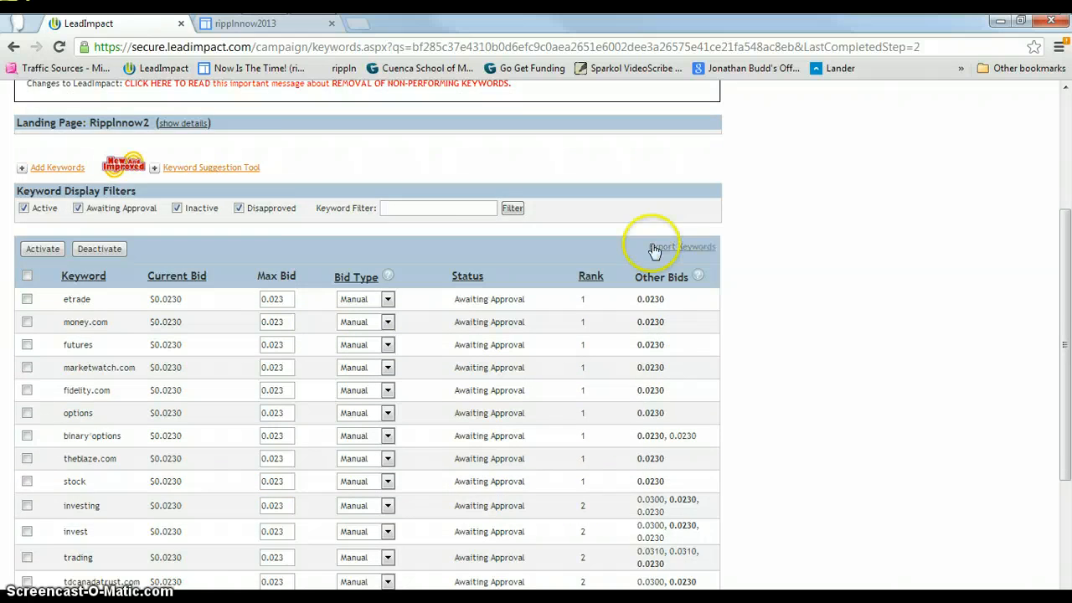
scroll(655, 251, "down", 3)
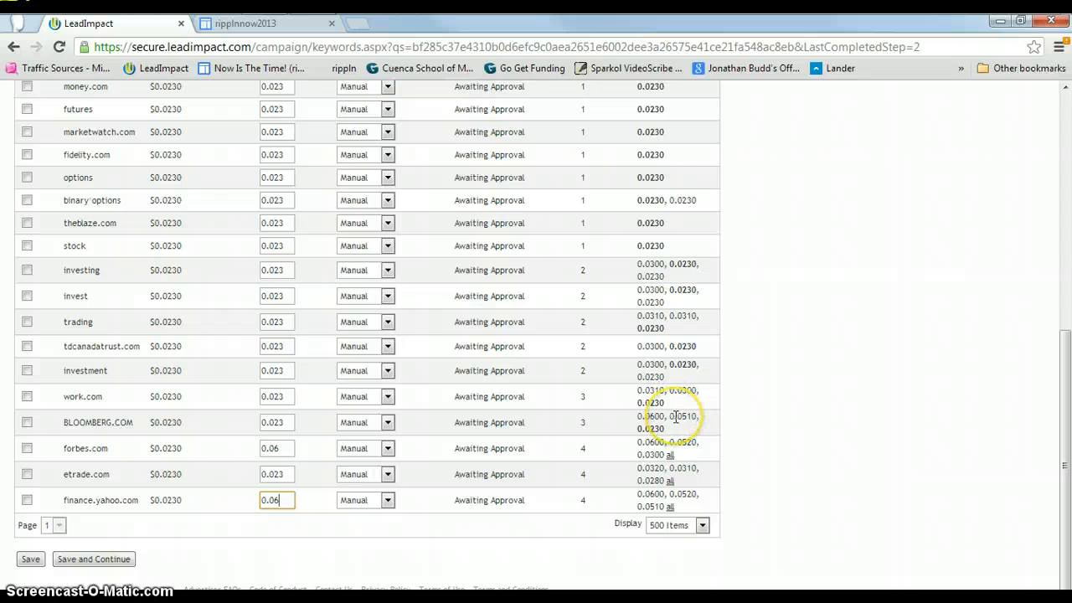
left_click(287, 427)
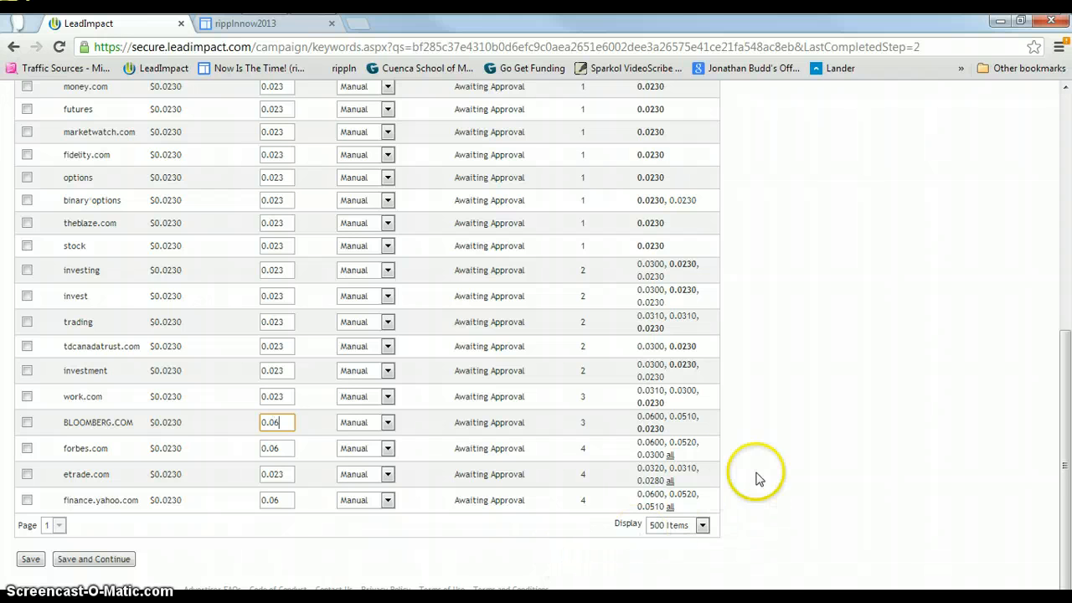
left_click(29, 561)
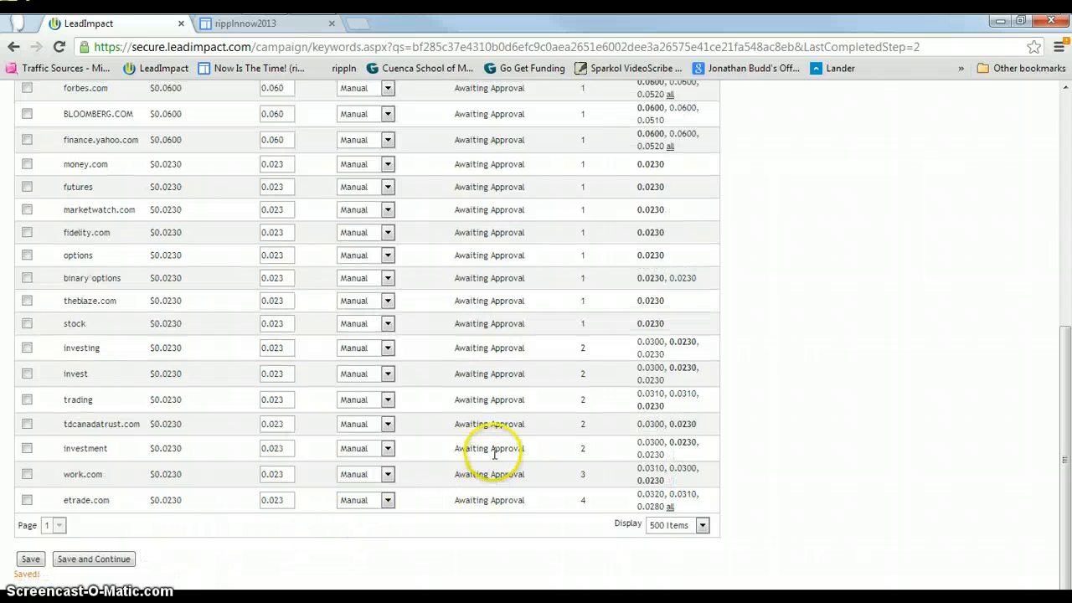
Save the keywords and continue to the campaign summary.
scroll(888, 407, "up", 5)
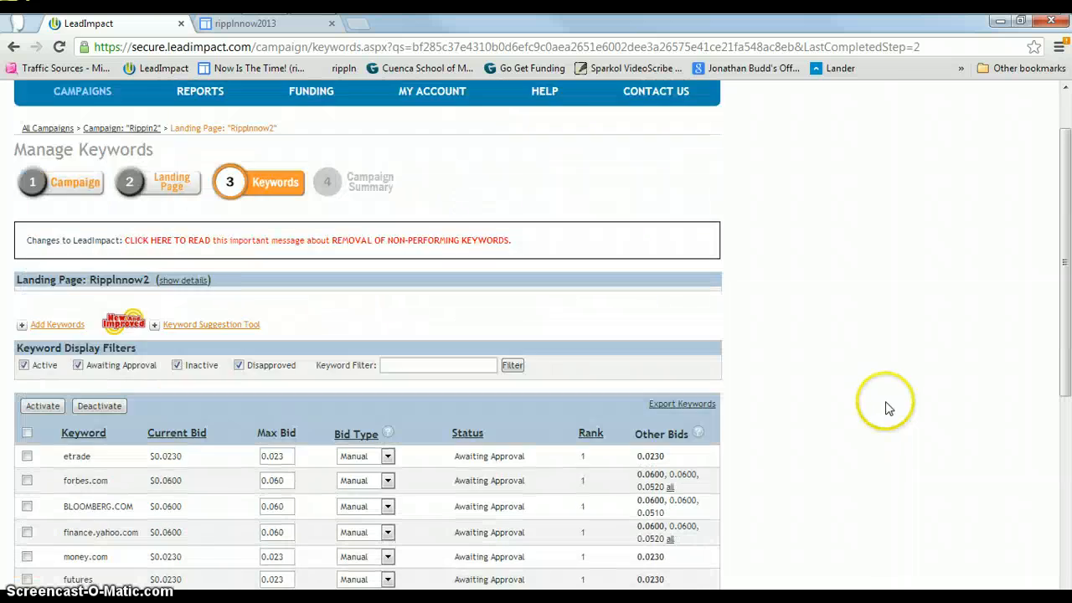
scroll(887, 408, "up", 1)
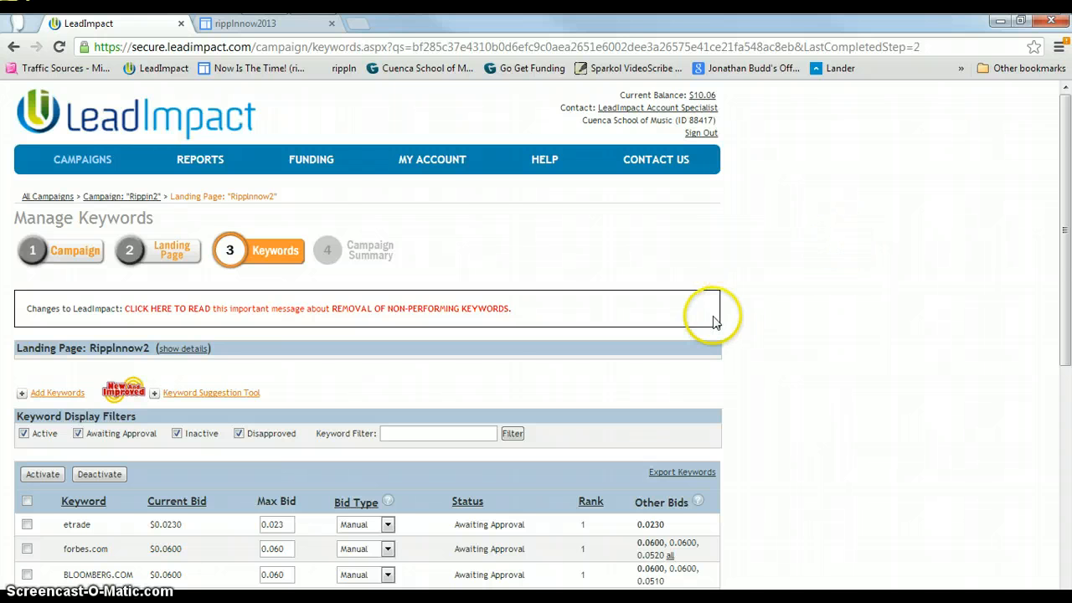
scroll(711, 308, "down", 1)
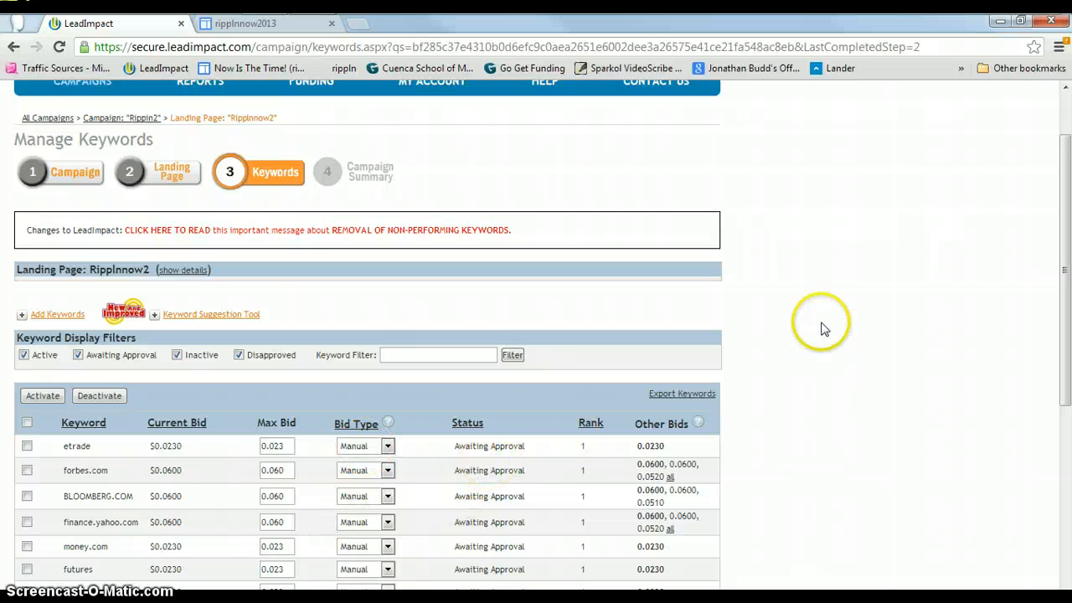
scroll(823, 329, "up", 1)
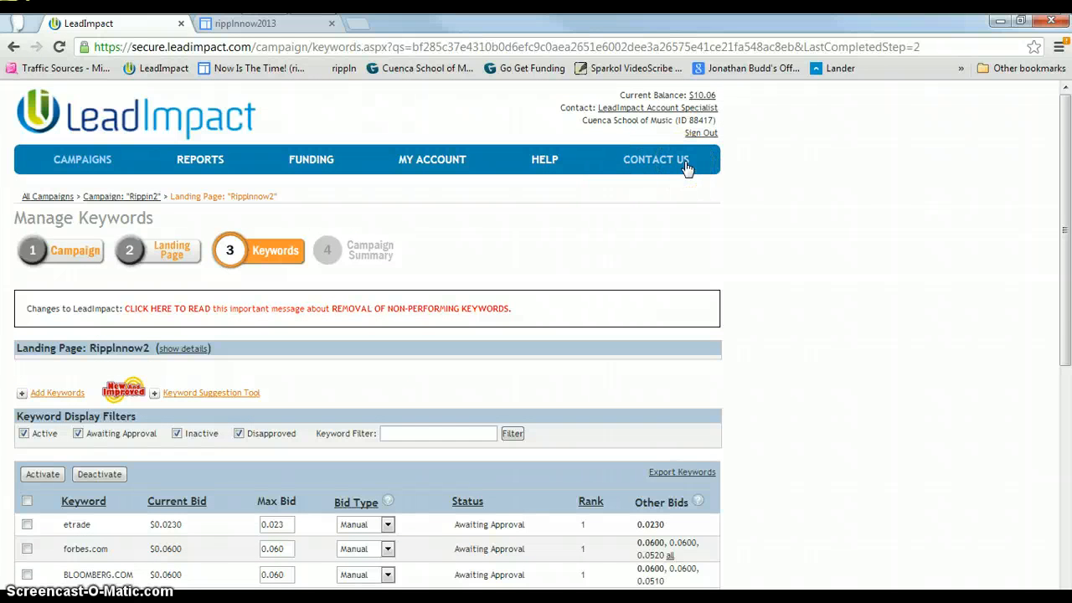
left_click(792, 257)
scroll(796, 262, "down", 6)
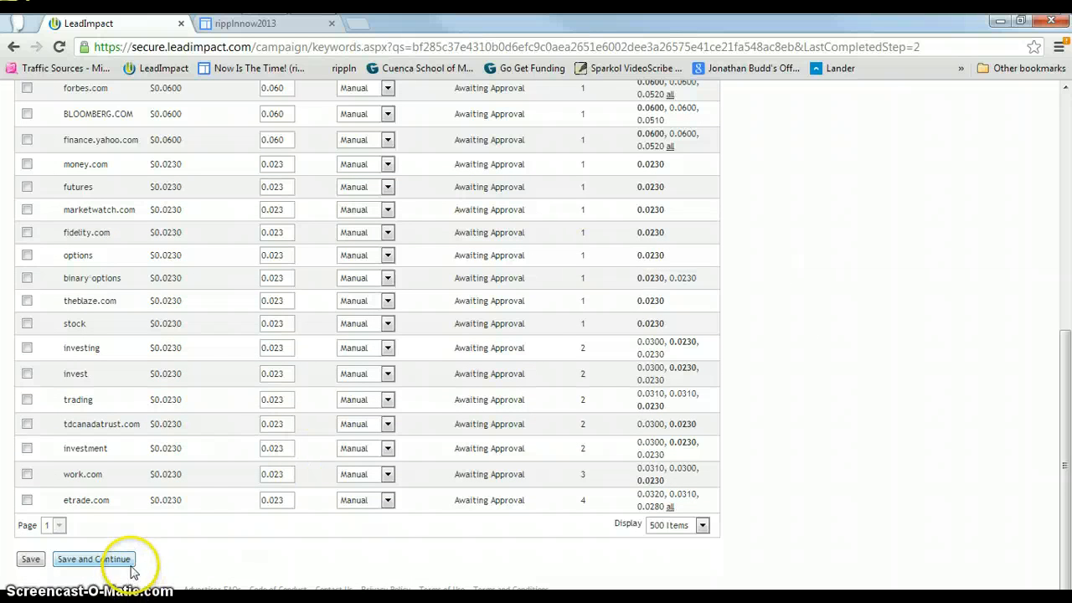
left_click(57, 560)
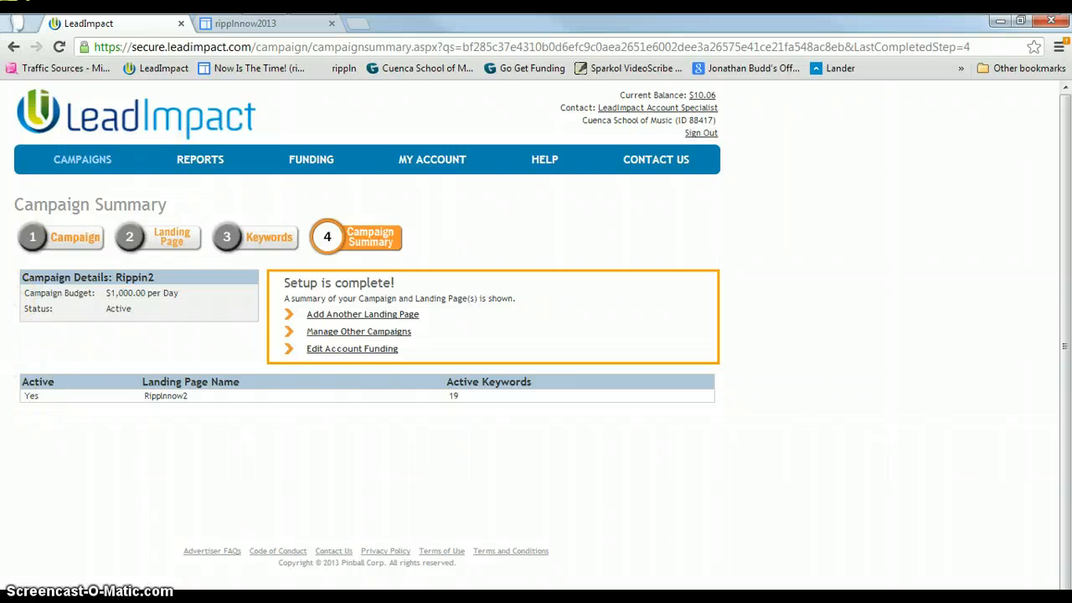
Return to the campaigns list and open the Rippin2 campaign's landing pages.
left_click(81, 171)
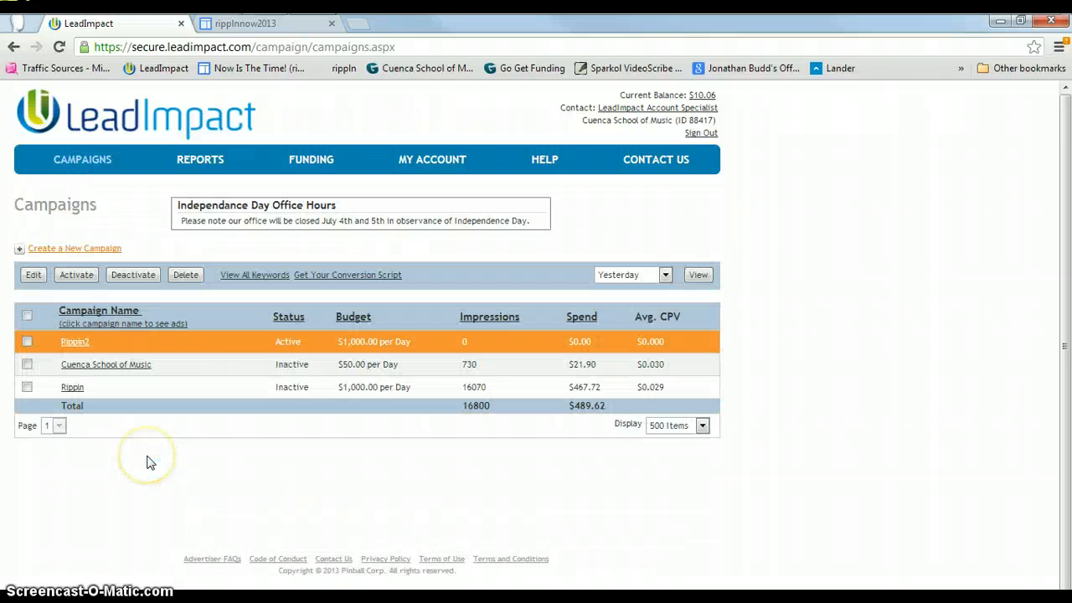
left_click(25, 342)
left_click(167, 394)
left_click(29, 343)
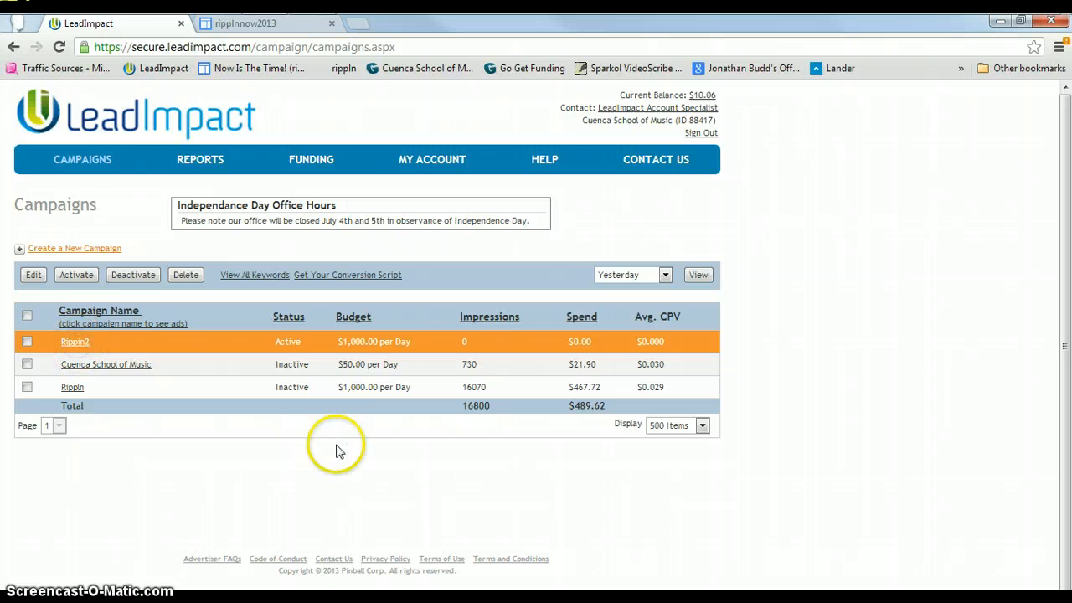
left_click(333, 449)
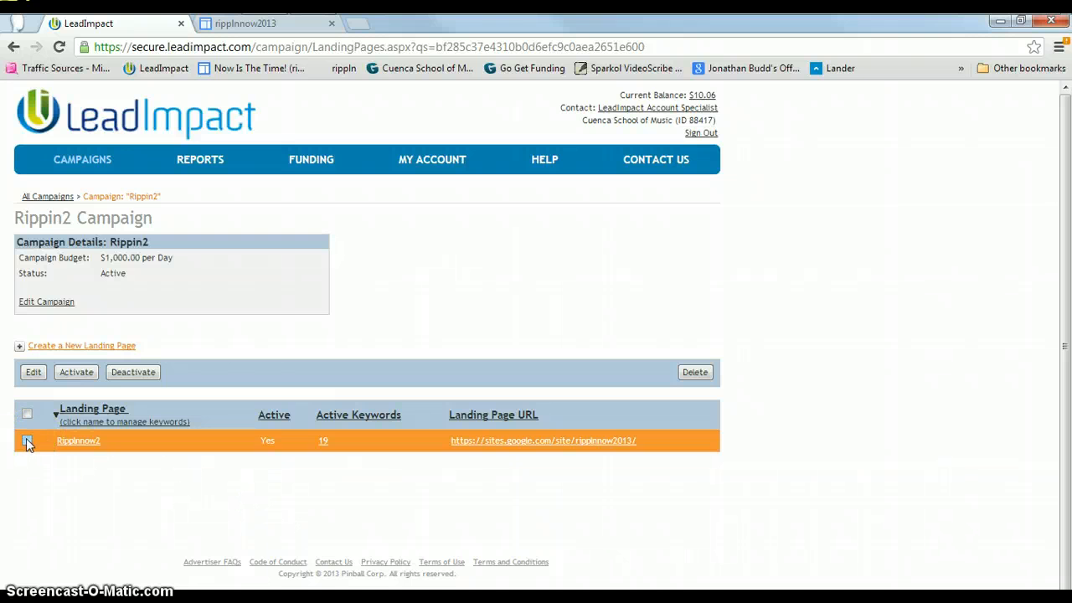
Select the Rippinnow2 landing page and deactivate it.
left_click(27, 442)
left_click(88, 376)
left_click(124, 374)
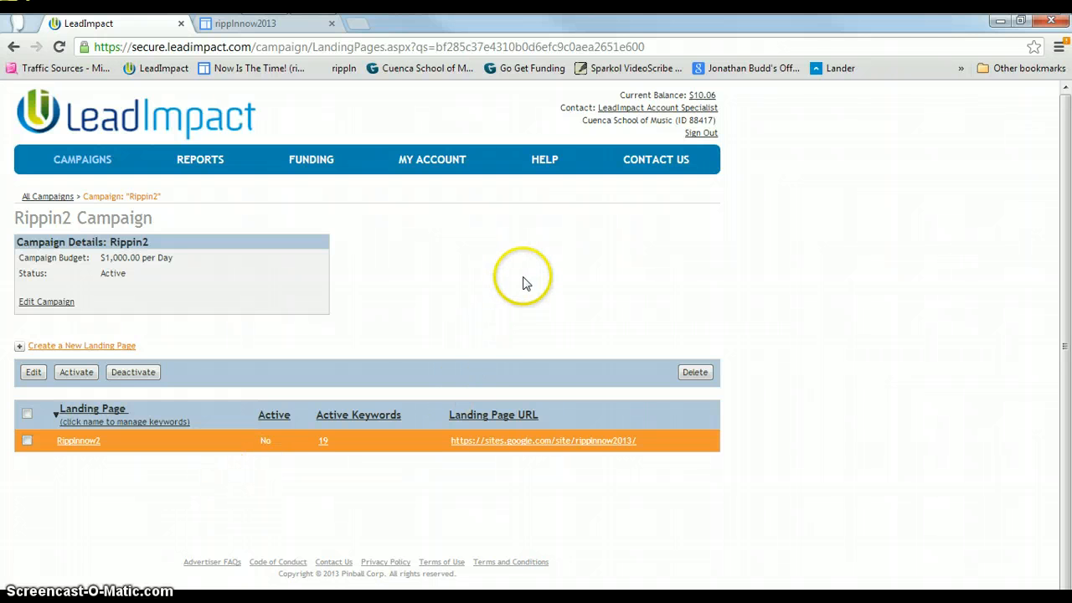
right_click(656, 226)
left_click(692, 288)
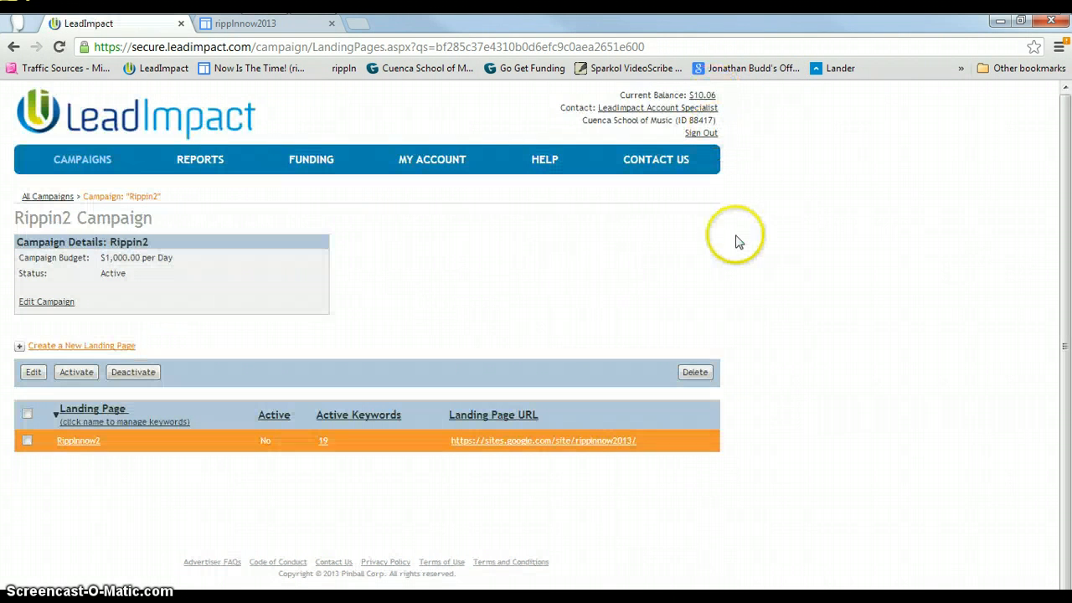
left_click(680, 239)
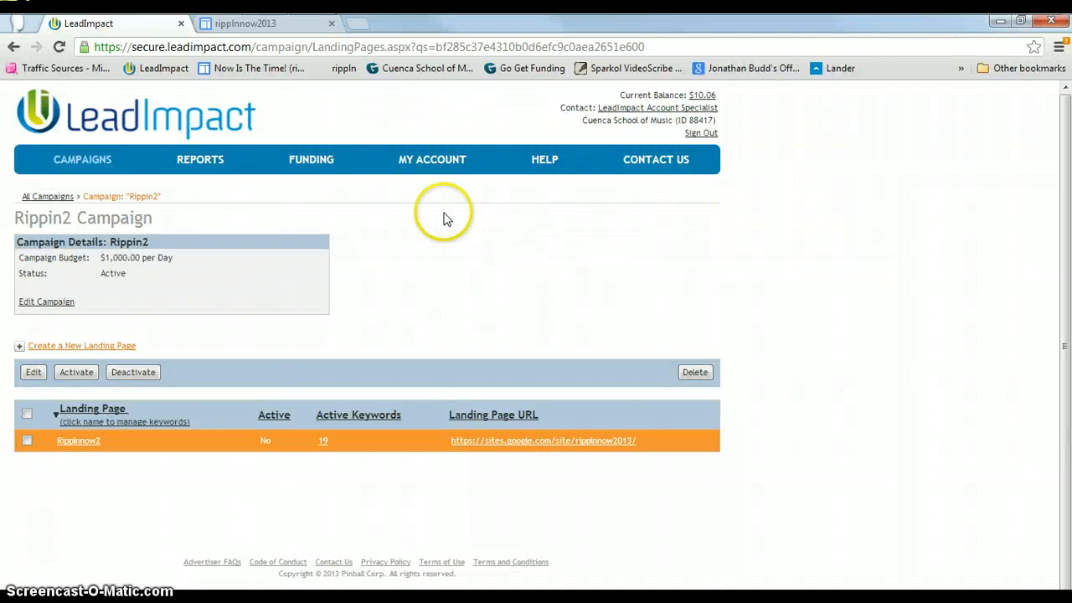
Open the account Funding page and review its deposit, automatic deposit and credit card options.
left_click(311, 161)
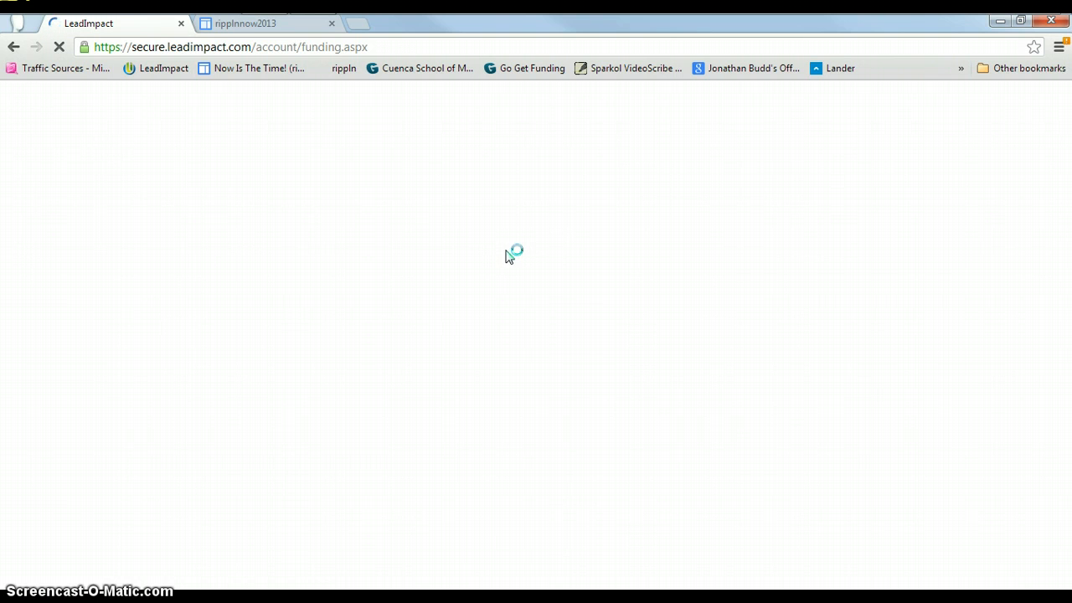
left_click(528, 252)
left_click(652, 276)
left_click(239, 452)
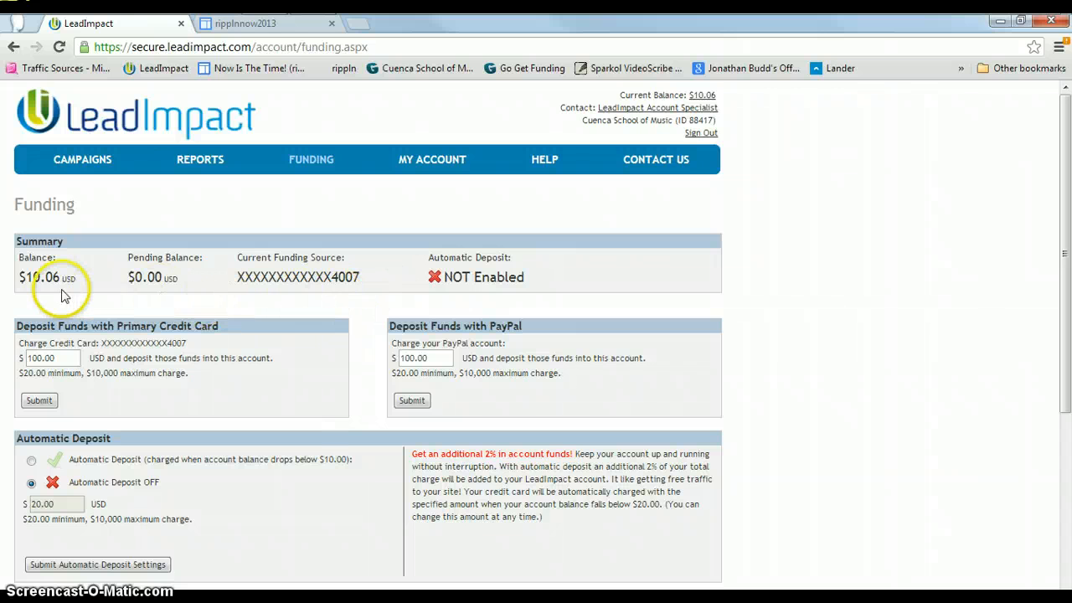
scroll(361, 287, "down", 1)
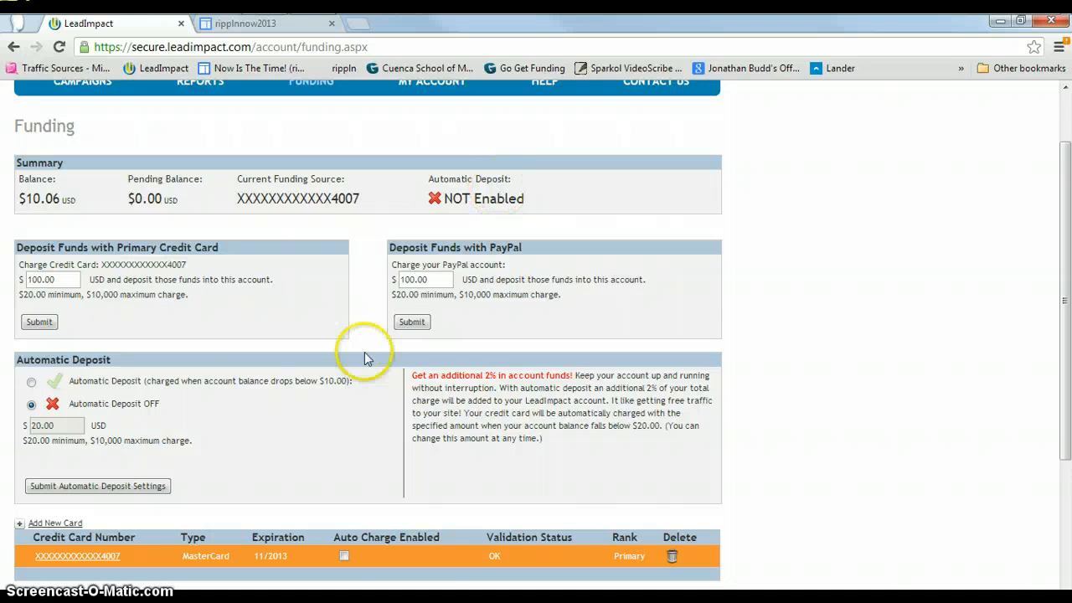
scroll(257, 424, "down", 1)
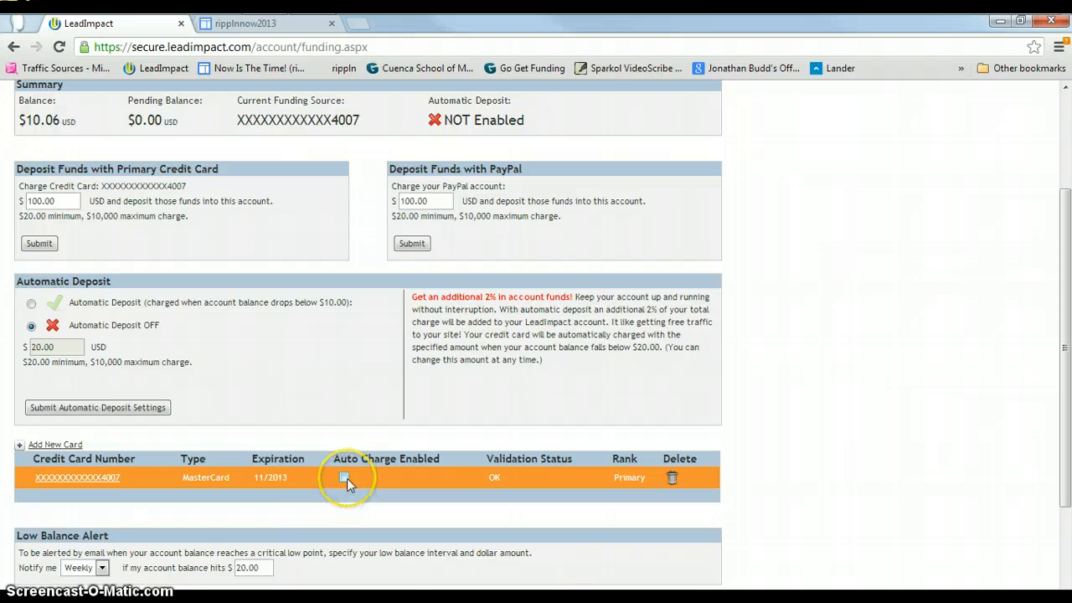
left_click(54, 201)
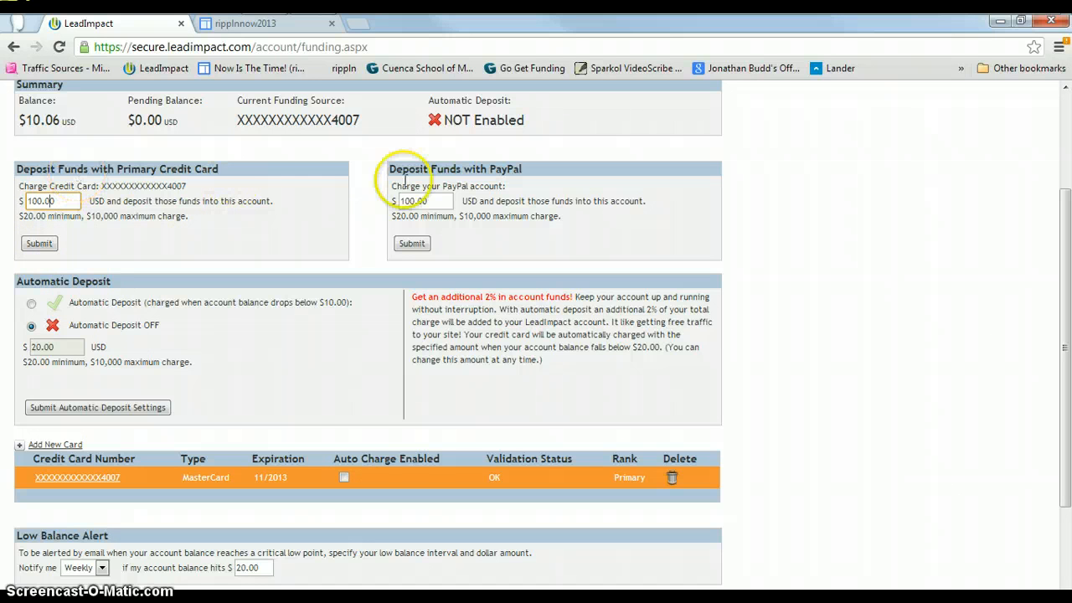
left_click(448, 202)
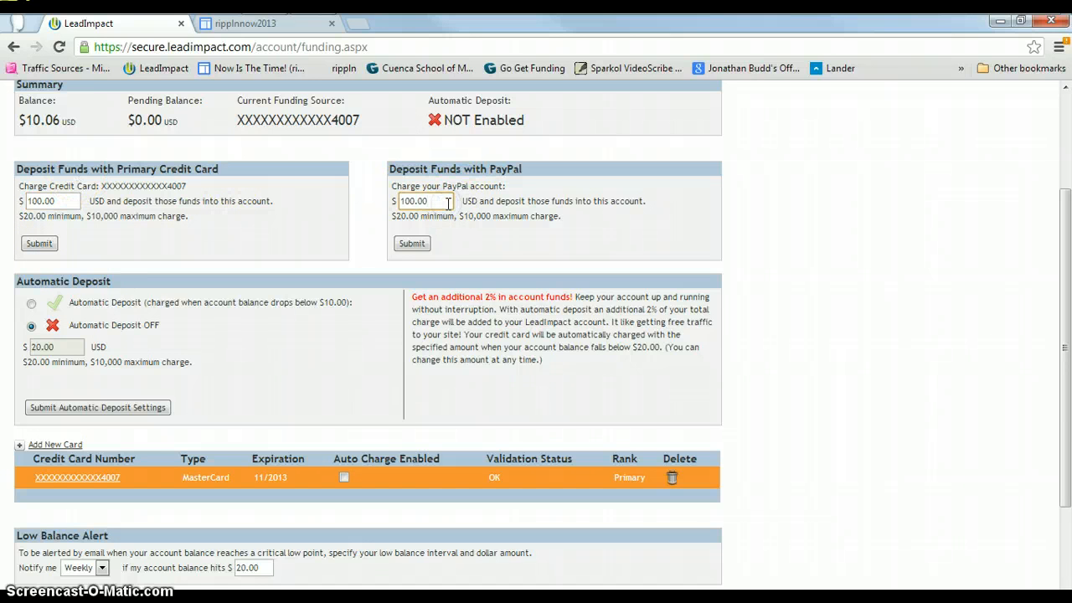
scroll(376, 283, "down", 2)
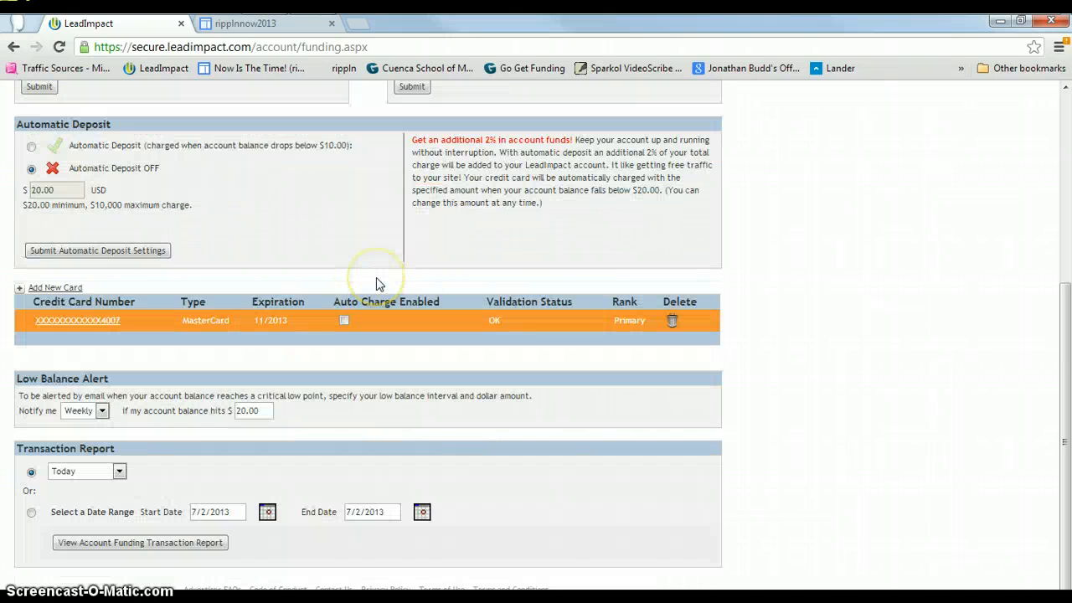